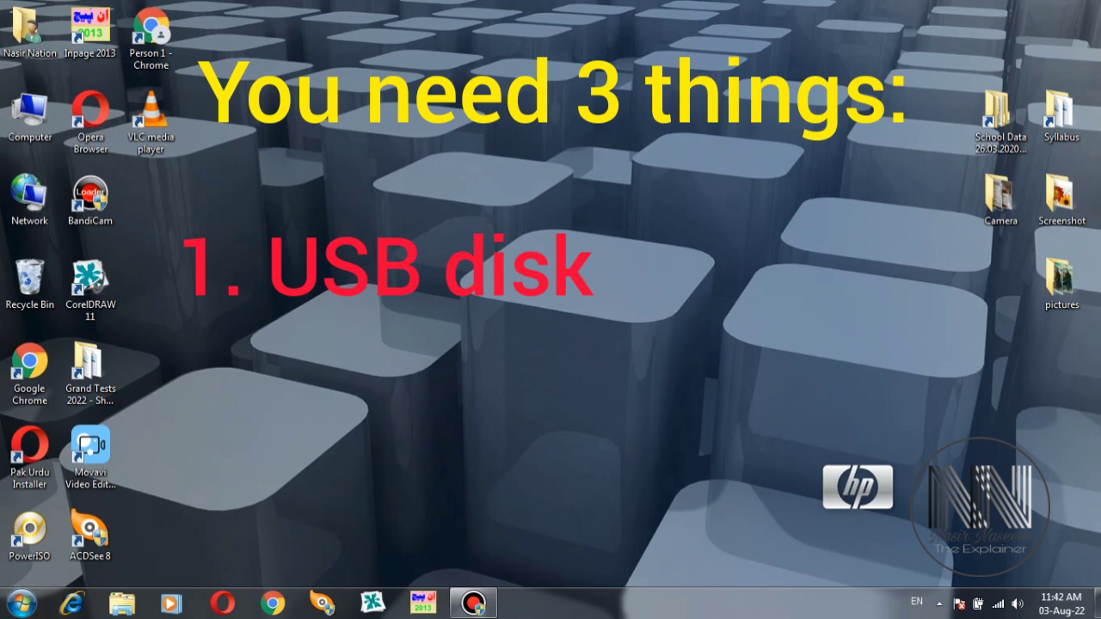
- Refresh the Windows desktop from its right-click menu
{"action": "right_click", "coordinate": [303, 145]}
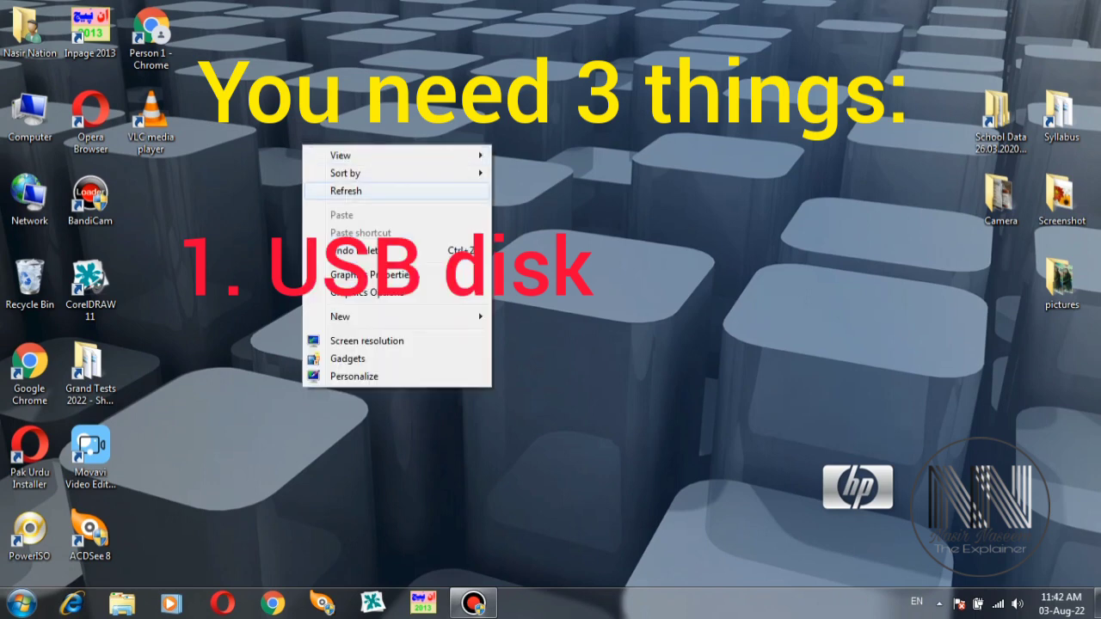
{"action": "left_click", "coordinate": [346, 191]}
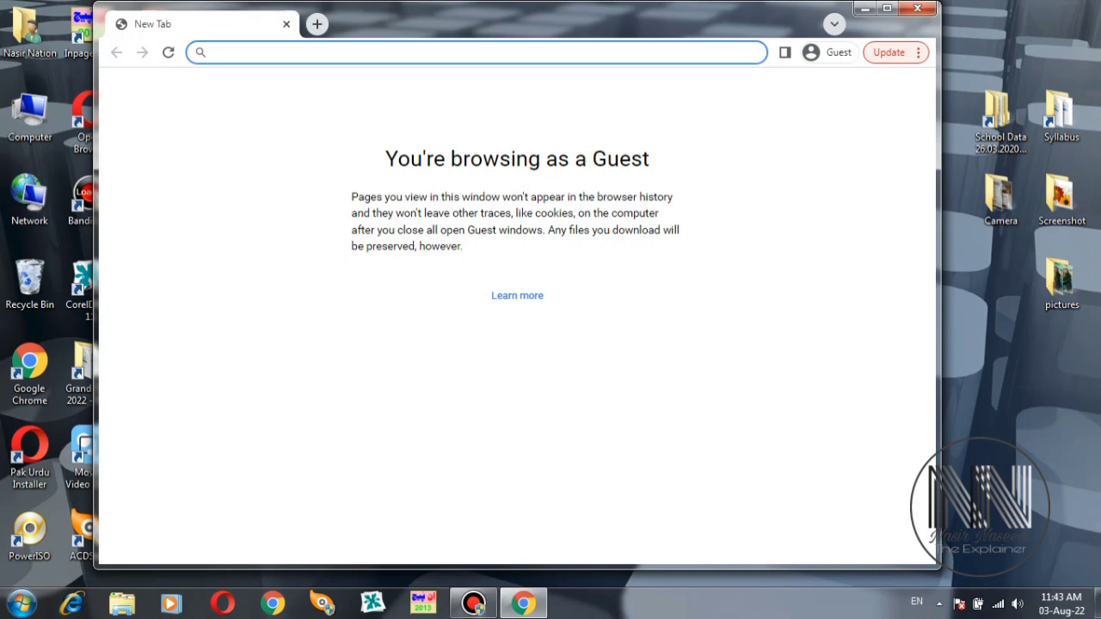
- Go to google.com and search for 'poweriso'
{"action": "type", "text": "google.co"}
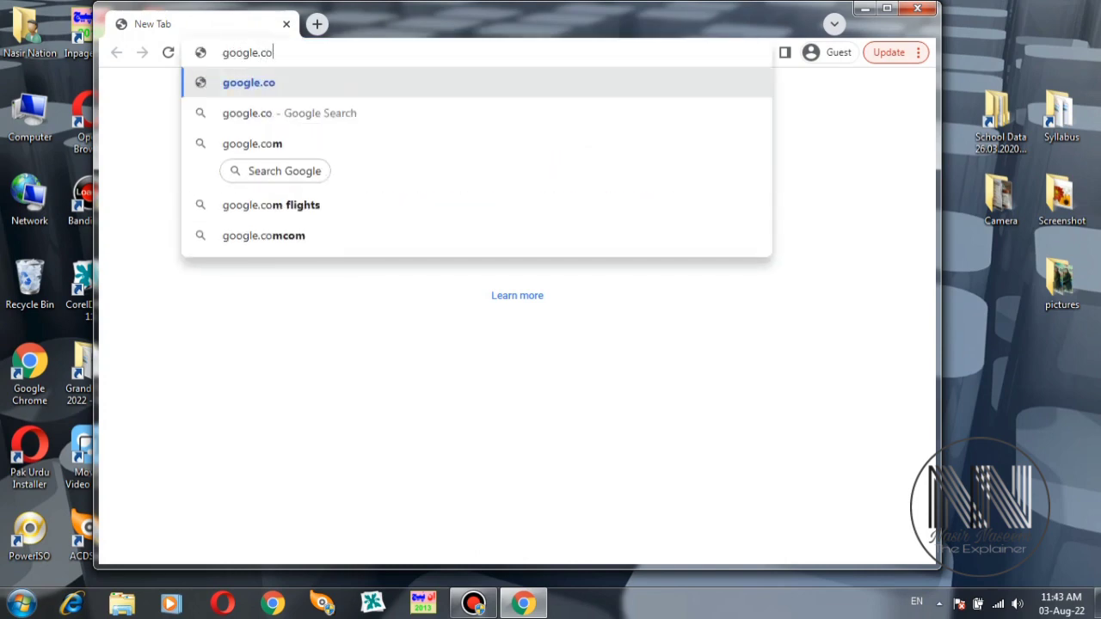
{"action": "type", "text": "m"}
{"action": "key", "text": "Return"}
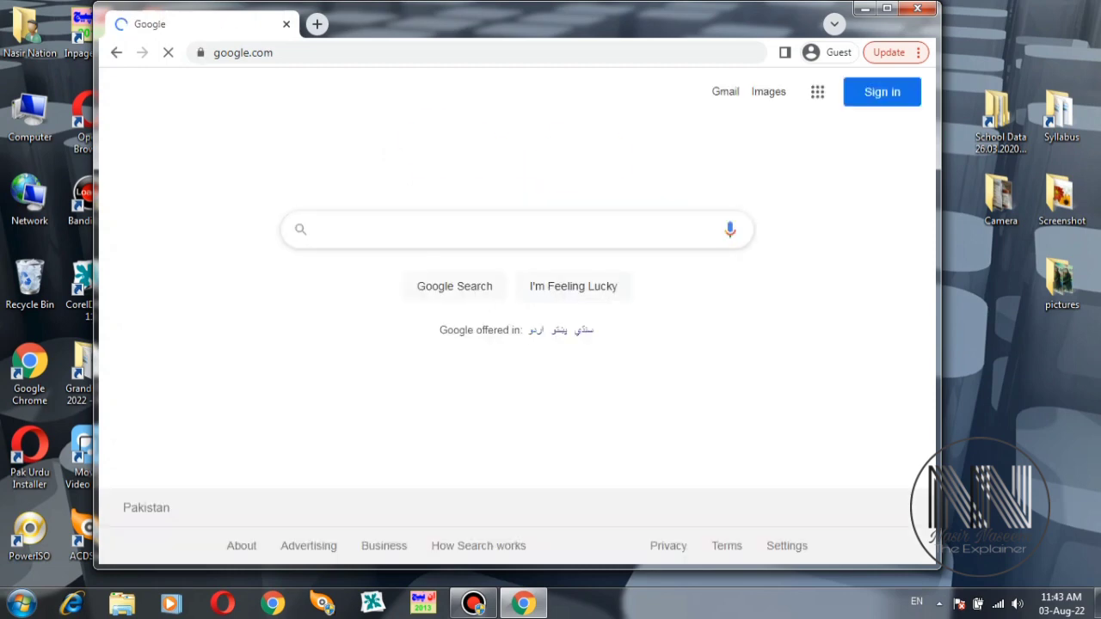
{"action": "left_click", "coordinate": [392, 228]}
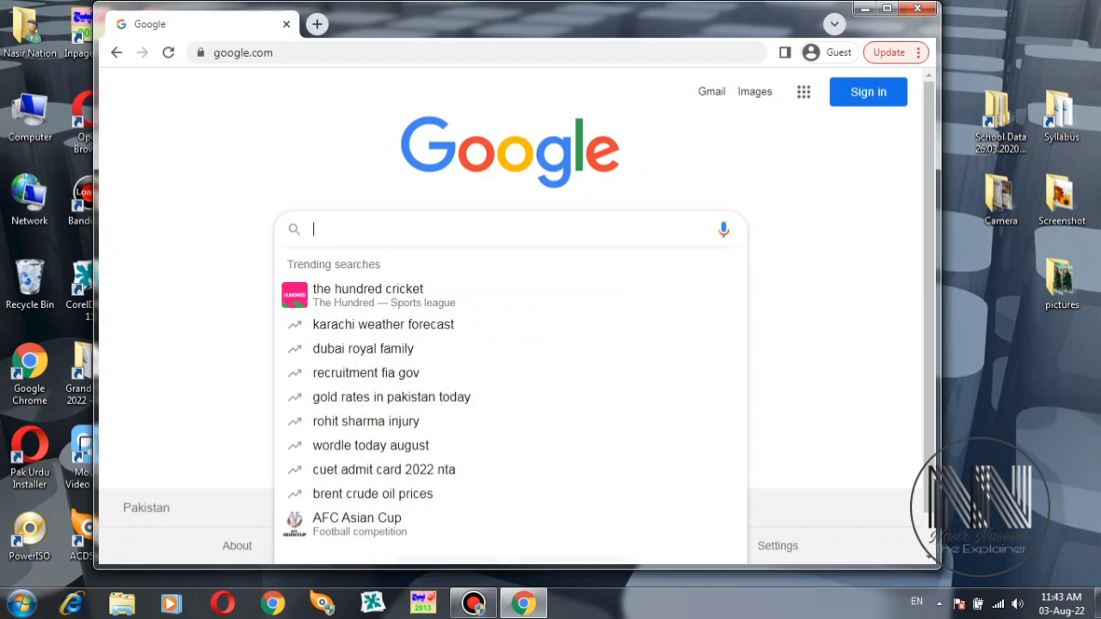
{"action": "type", "text": "power"}
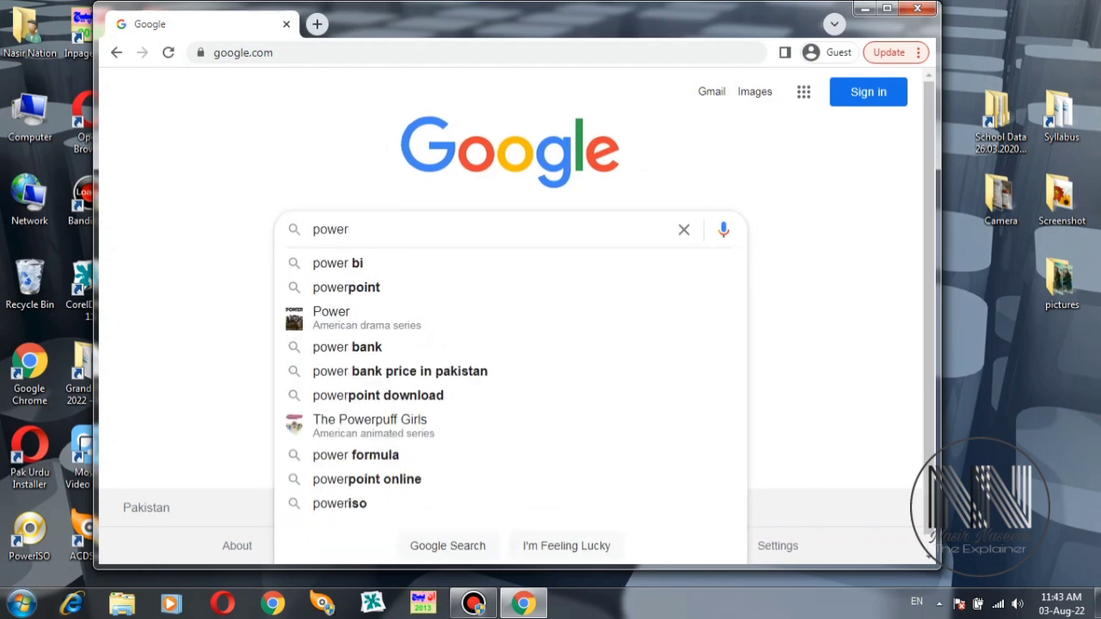
{"action": "type", "text": "iso"}
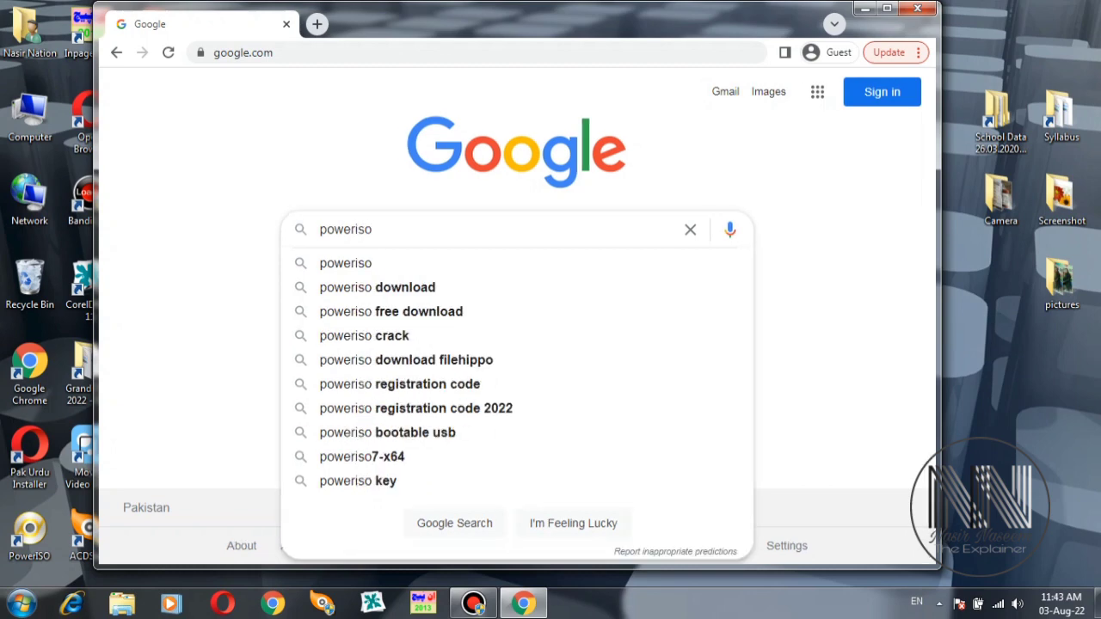
{"action": "key", "text": "Return"}
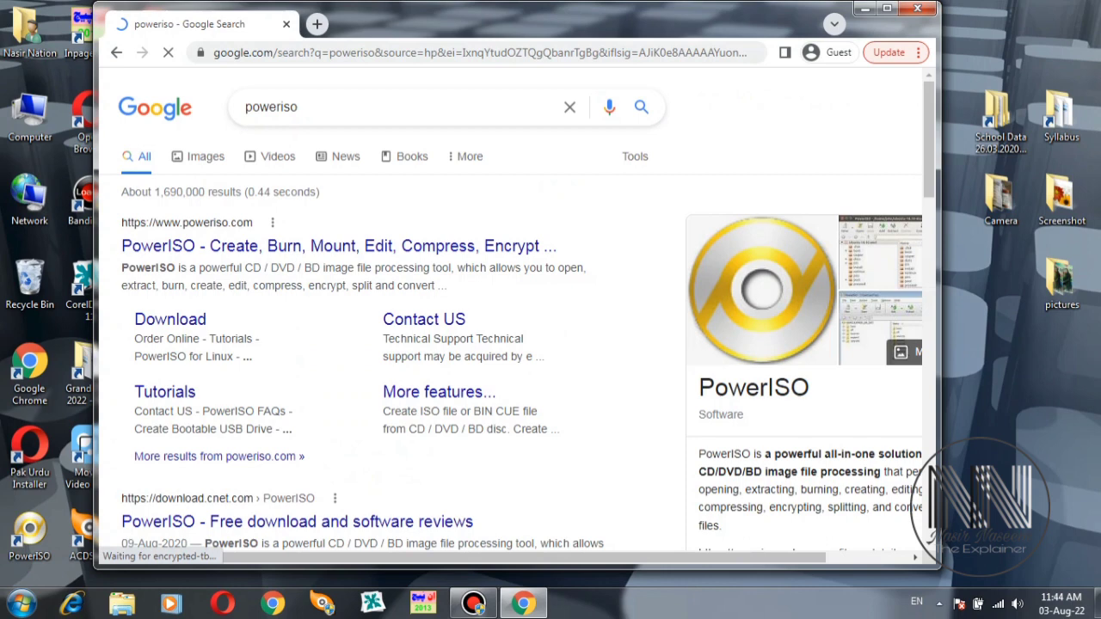
- Open the poweriso.com result, browse its features, and reach the v8.2 download page
{"action": "left_click", "coordinate": [886, 8]}
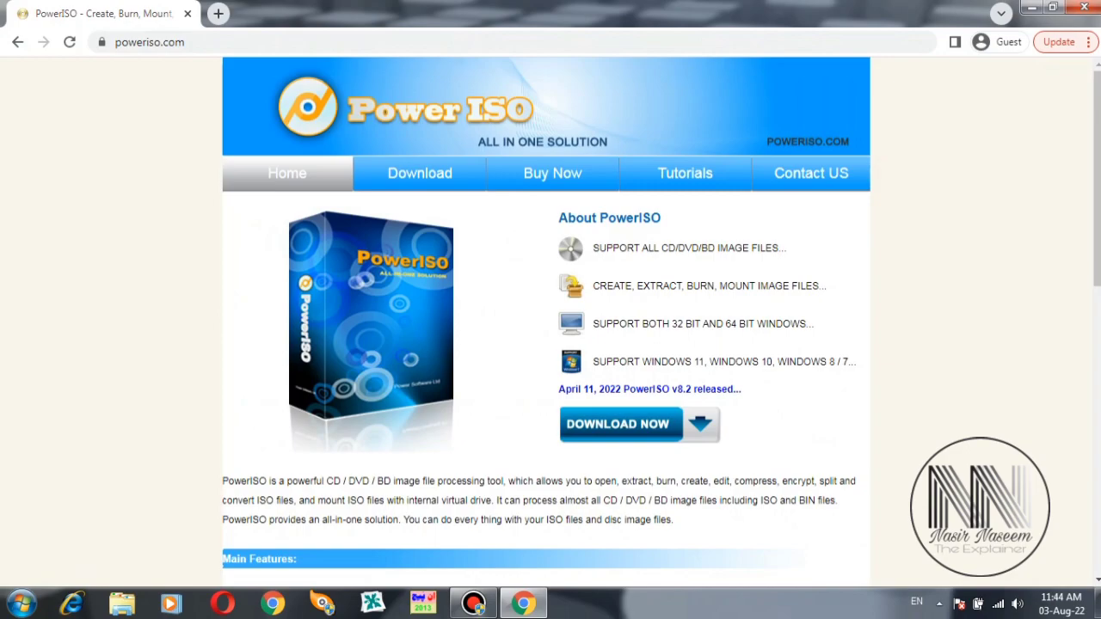
{"action": "scroll", "coordinate": [547, 318], "scroll_direction": "down", "scroll_amount": 5}
{"action": "scroll", "coordinate": [546, 318], "scroll_direction": "up", "scroll_amount": 5}
{"action": "scroll", "coordinate": [547, 318], "scroll_direction": "down", "scroll_amount": 8}
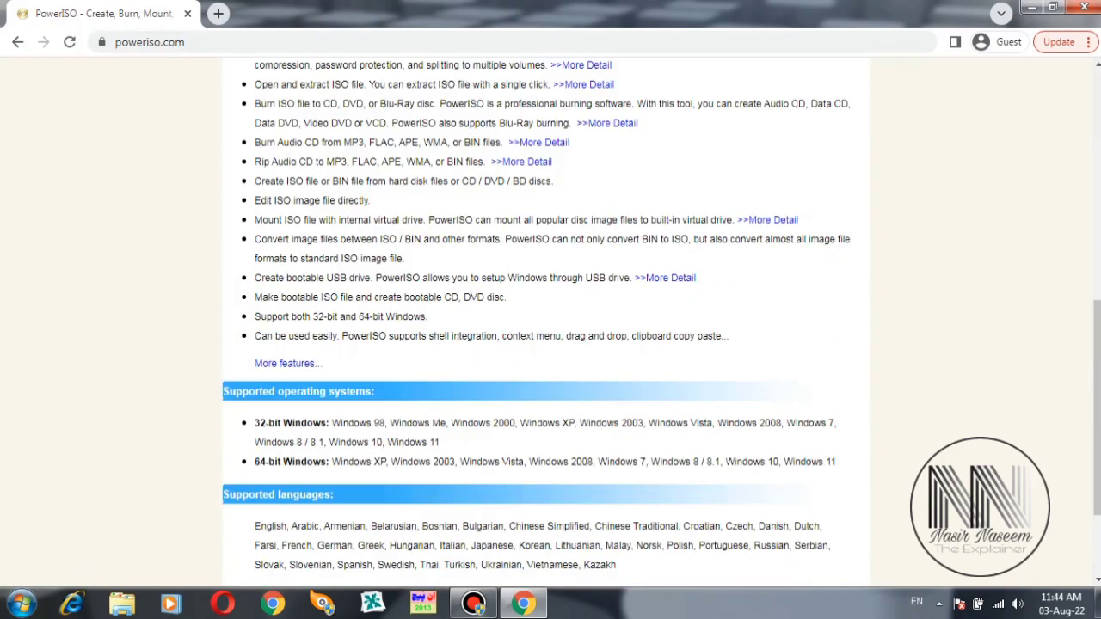
{"action": "scroll", "coordinate": [546, 319], "scroll_direction": "up", "scroll_amount": 10}
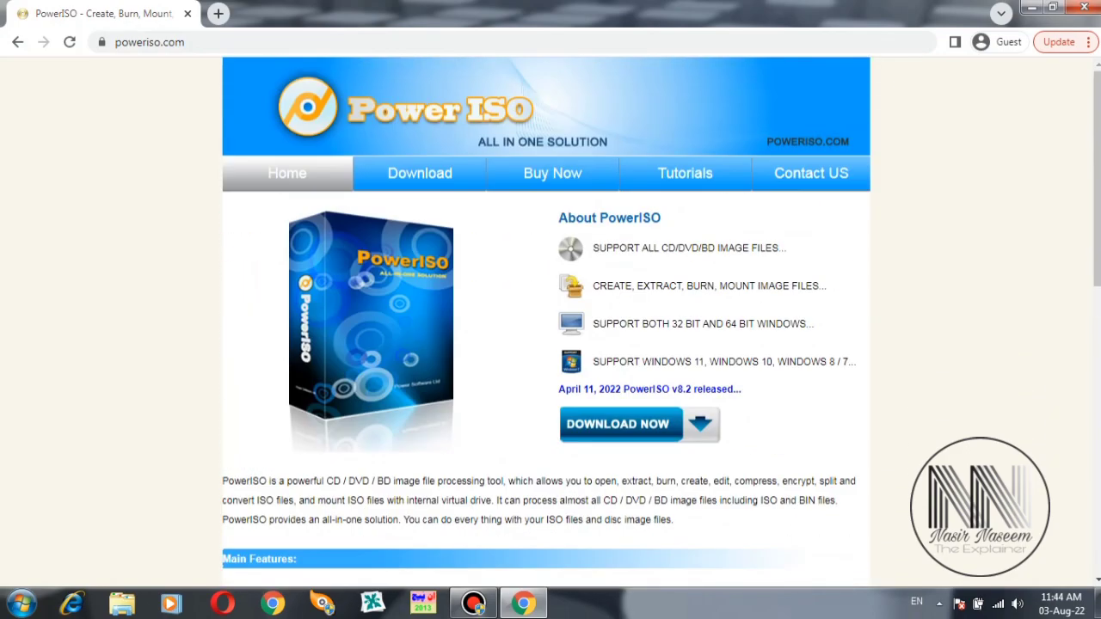
{"action": "key", "text": "alt+Left"}
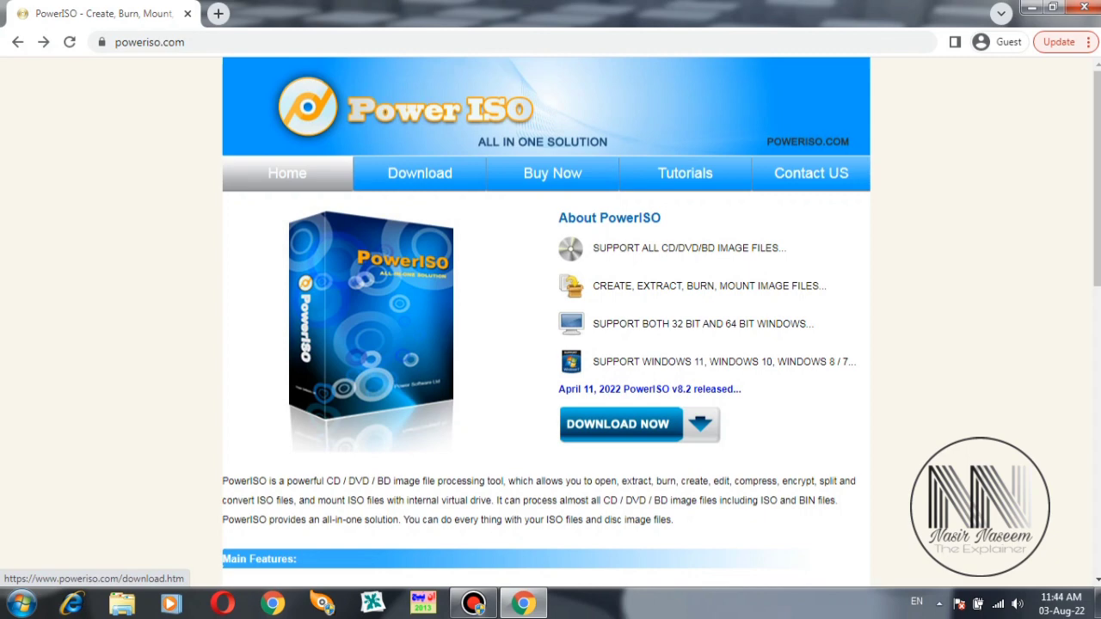
{"action": "key", "text": "alt+Right"}
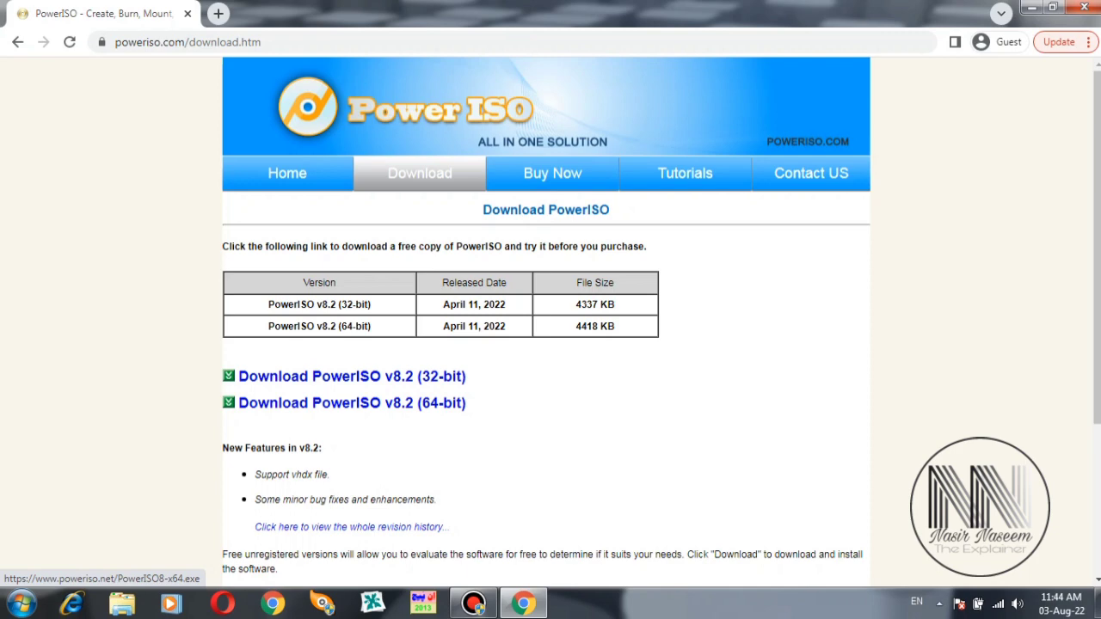
- Close Chrome and locate the PowerISO_7.6_Setup (1) archive on the Comp Data (H:) drive
{"action": "left_click", "coordinate": [1084, 7]}
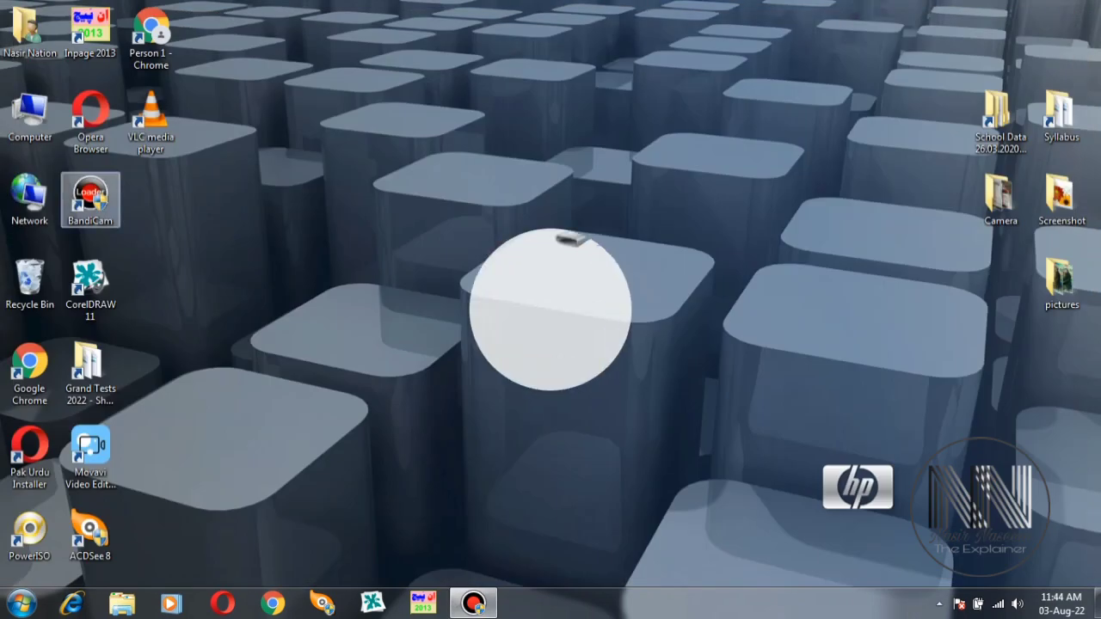
{"action": "key", "text": "super+e"}
{"action": "key", "text": "Return"}
{"action": "scroll", "coordinate": [258, 345], "scroll_direction": "down", "scroll_amount": 2}
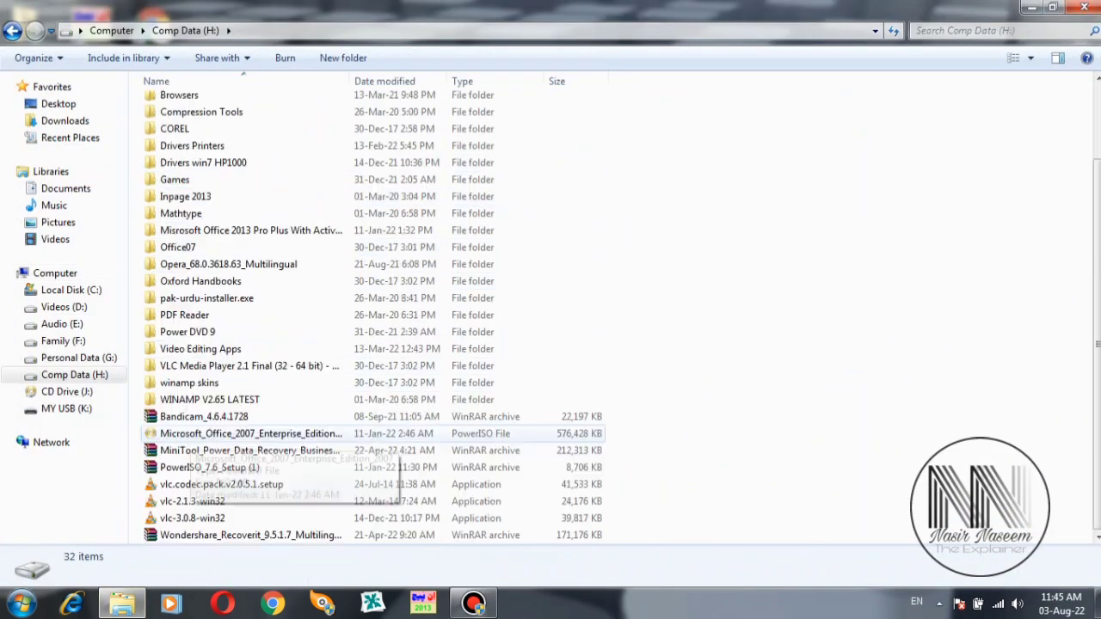
{"action": "left_click", "coordinate": [185, 468]}
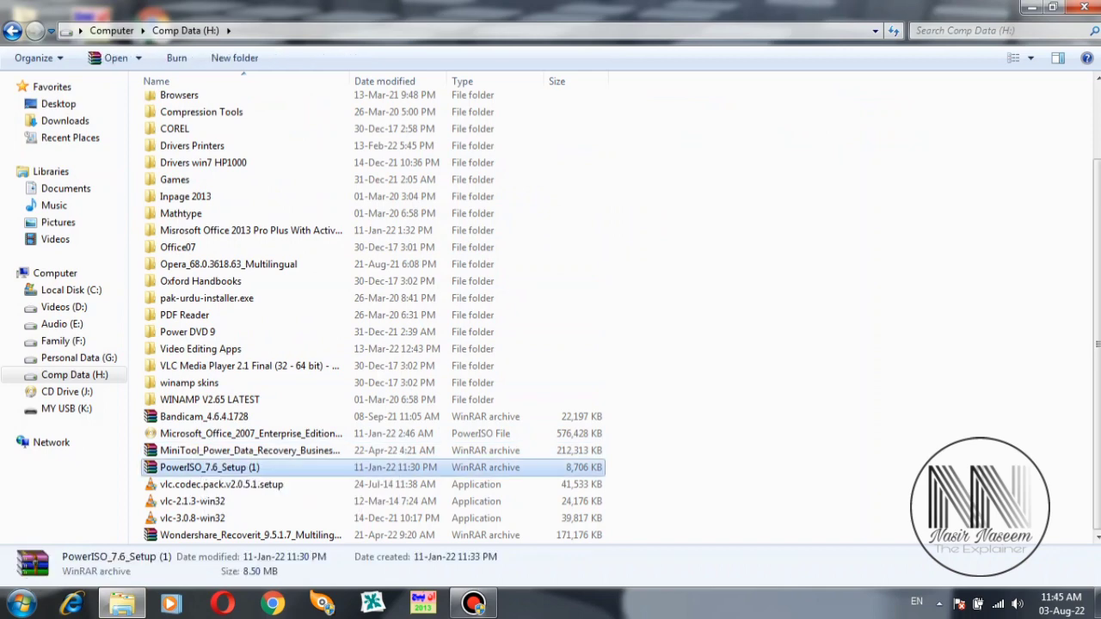
- Extract the archive to drive C:, entering the archive password
{"action": "right_click", "coordinate": [181, 469]}
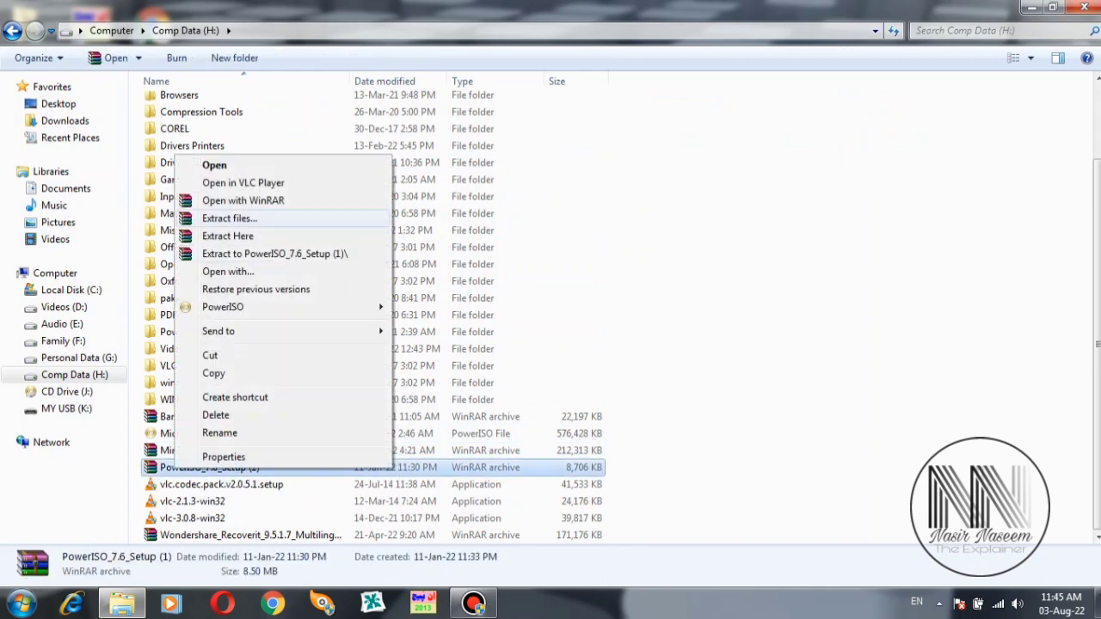
{"action": "left_click", "coordinate": [229, 219]}
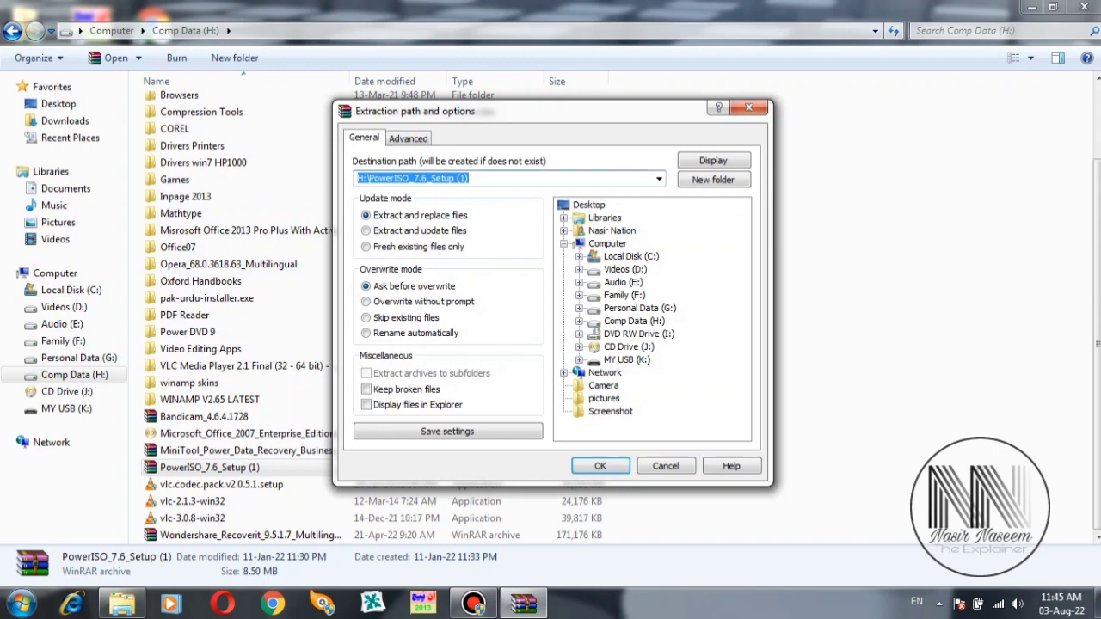
{"action": "left_click", "coordinate": [386, 179]}
{"action": "key", "text": "BackSpace"}
{"action": "key", "text": "BackSpace"}
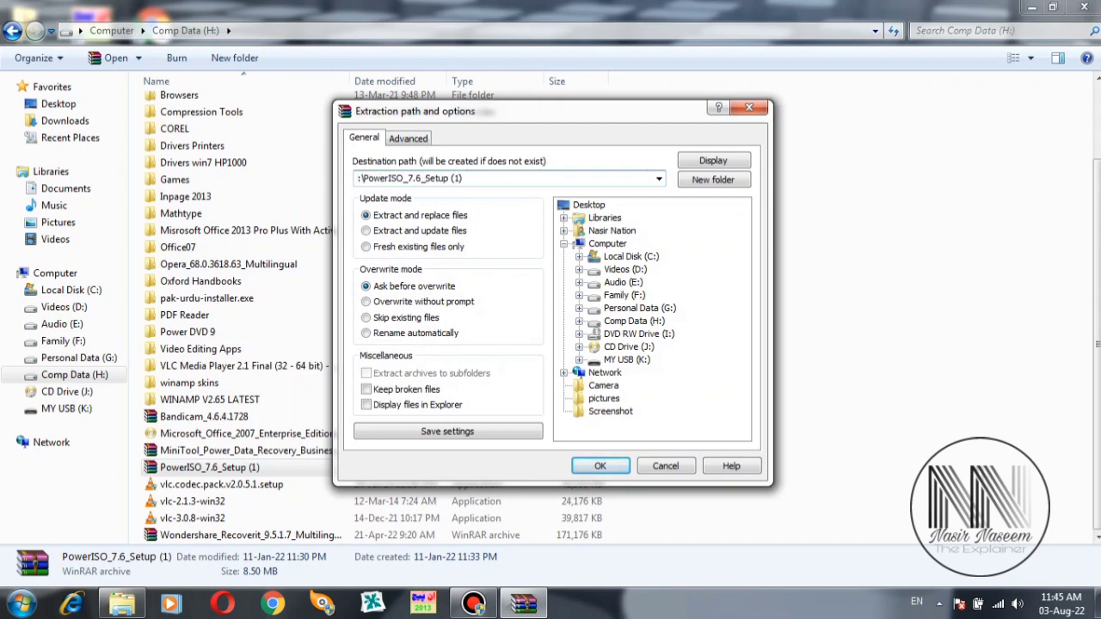
{"action": "type", "text": "c"}
{"action": "key", "text": "Return"}
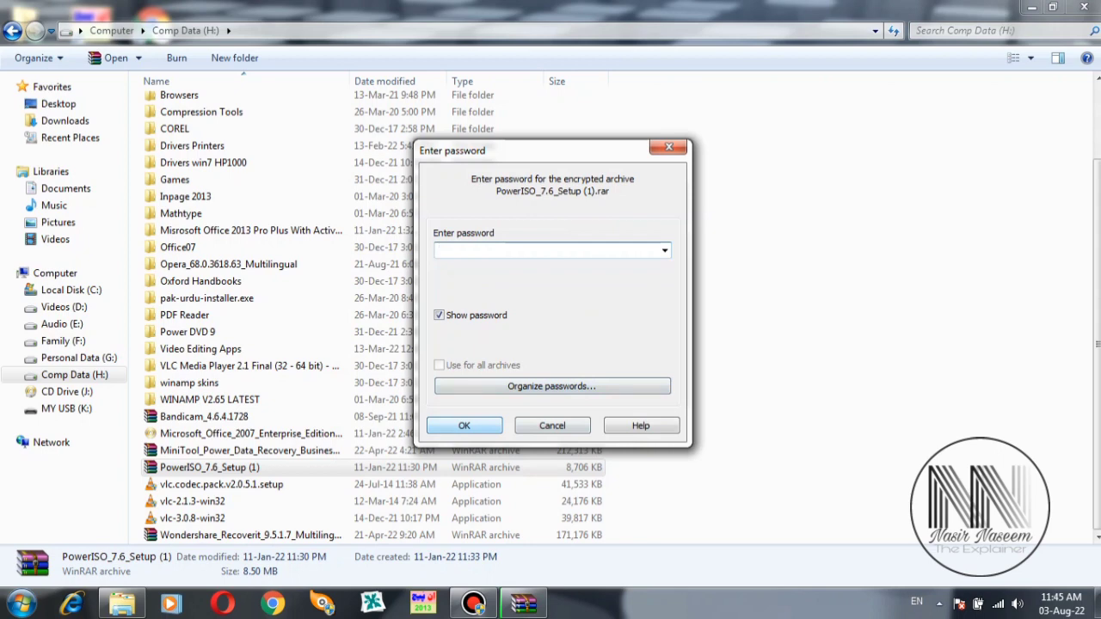
{"action": "type", "text": "123"}
{"action": "key", "text": "Return"}
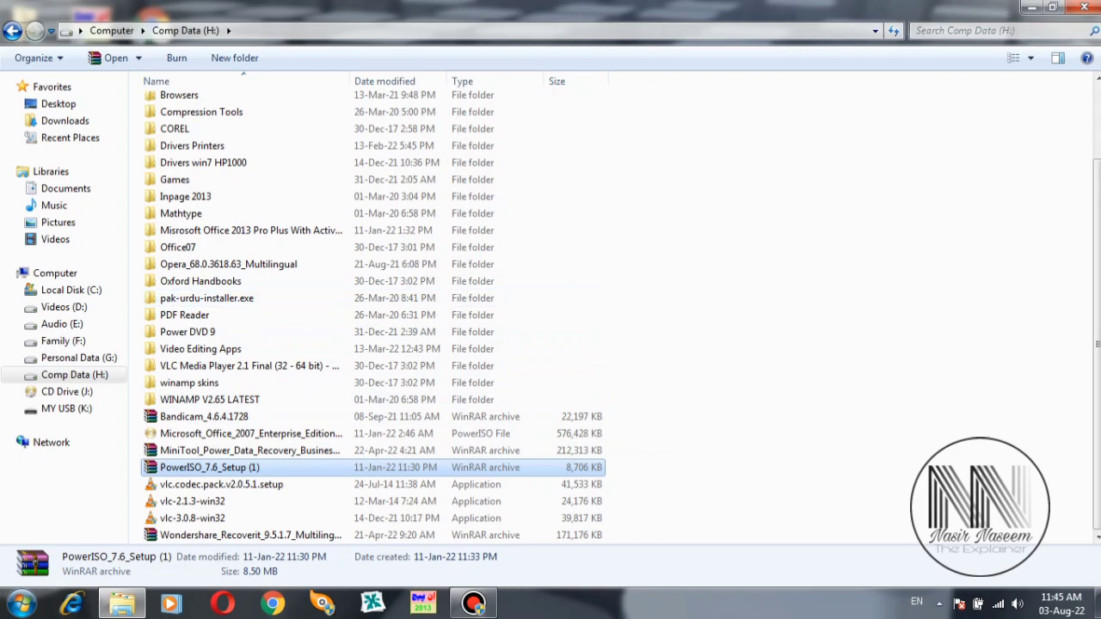
- Browse to C:\PowerISO_7.6_Setup (1)\PowerISO_7.6 and select the x64 Multilingual Retail folder
{"action": "left_click", "coordinate": [1084, 7]}
{"action": "double_click", "coordinate": [29, 116]}
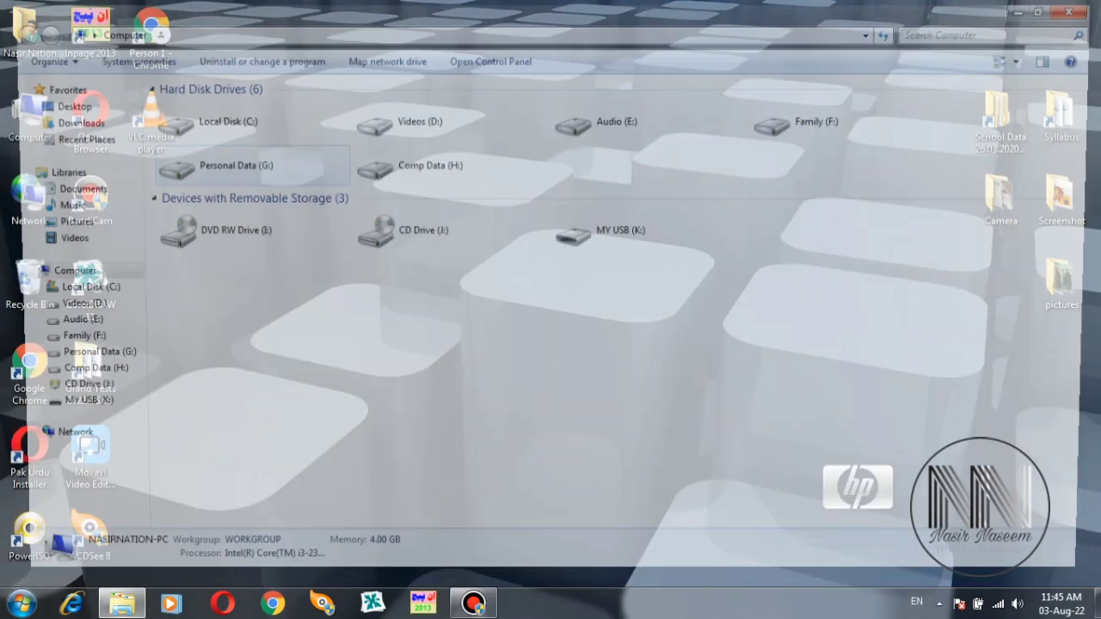
{"action": "double_click", "coordinate": [197, 112]}
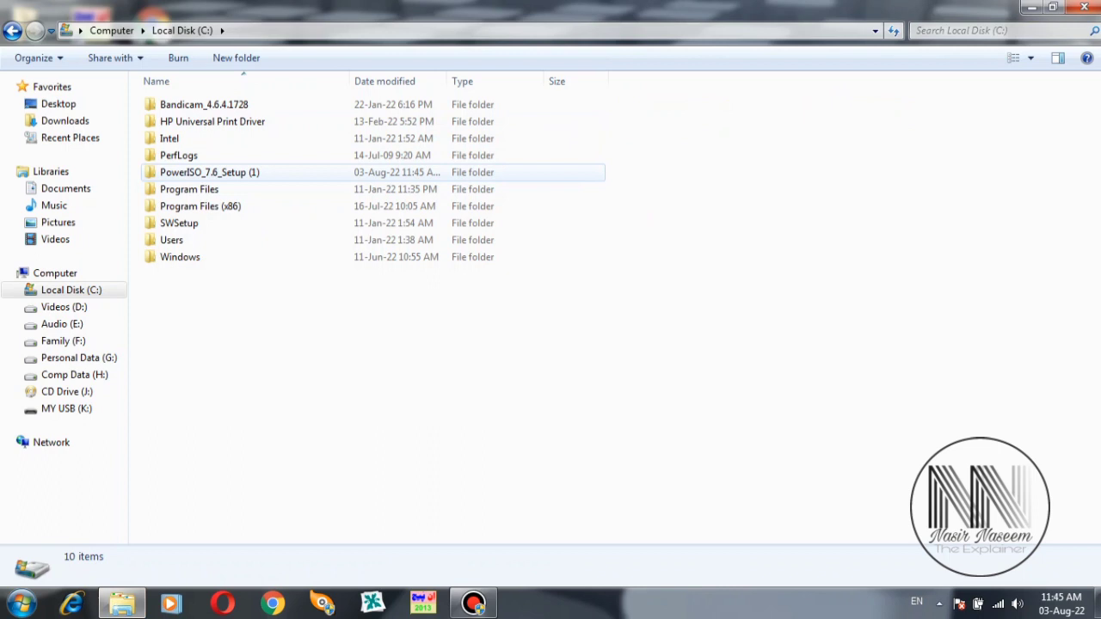
{"action": "double_click", "coordinate": [209, 172]}
{"action": "double_click", "coordinate": [189, 104]}
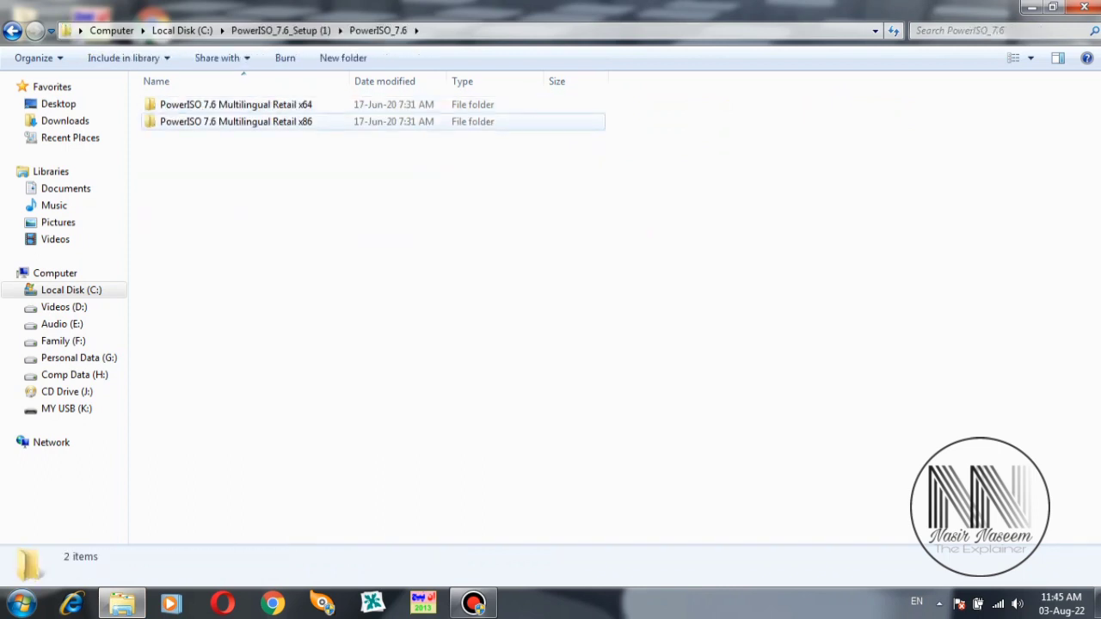
{"action": "left_click", "coordinate": [233, 121]}
- Run PowerISO7-x64-Full and install it with defaults into C:\Program Files\PowerISO
{"action": "double_click", "coordinate": [232, 104]}
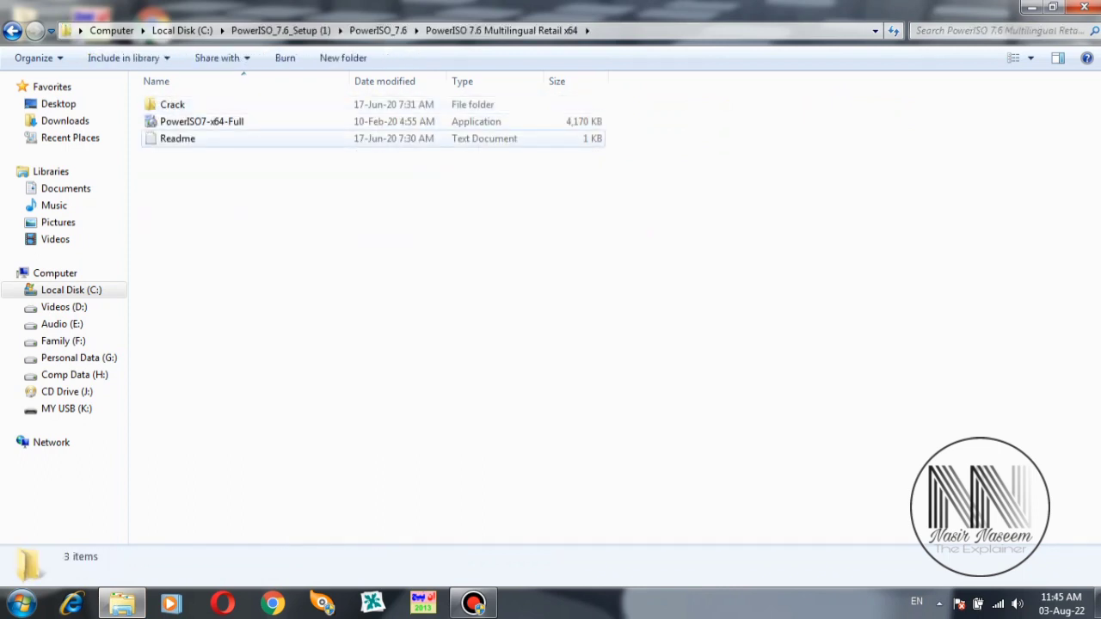
{"action": "double_click", "coordinate": [202, 122]}
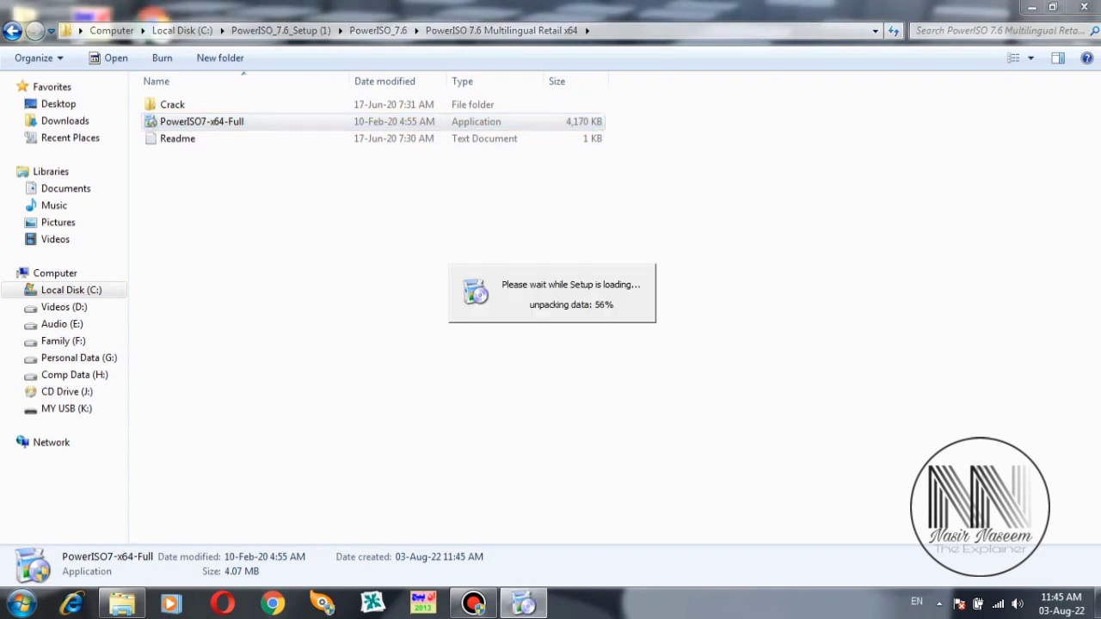
{"action": "key", "text": "Return"}
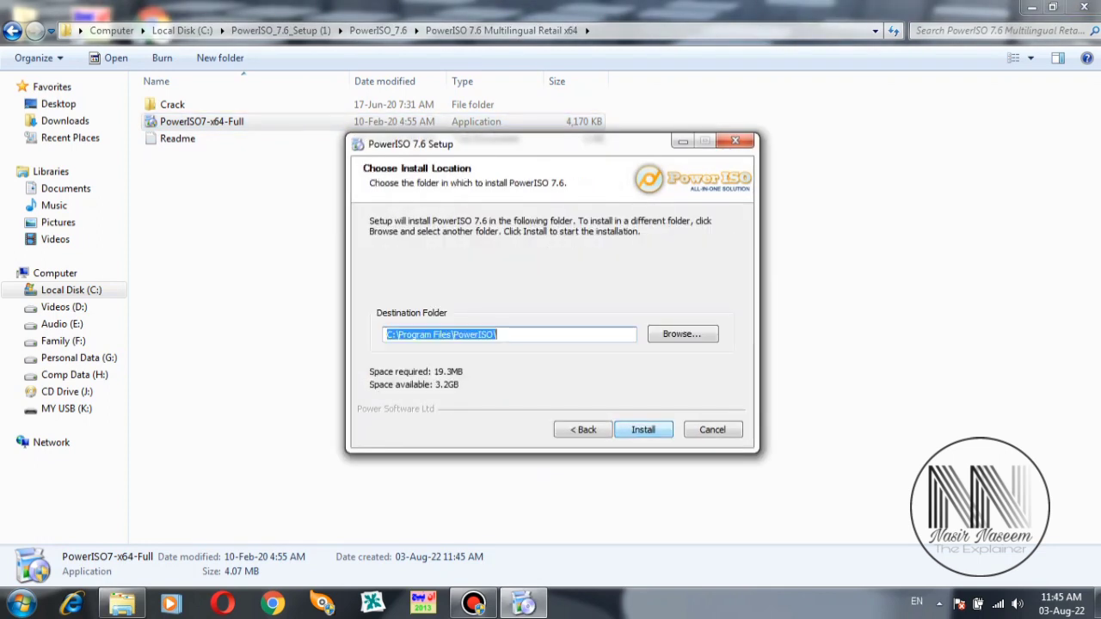
{"action": "key", "text": "Return"}
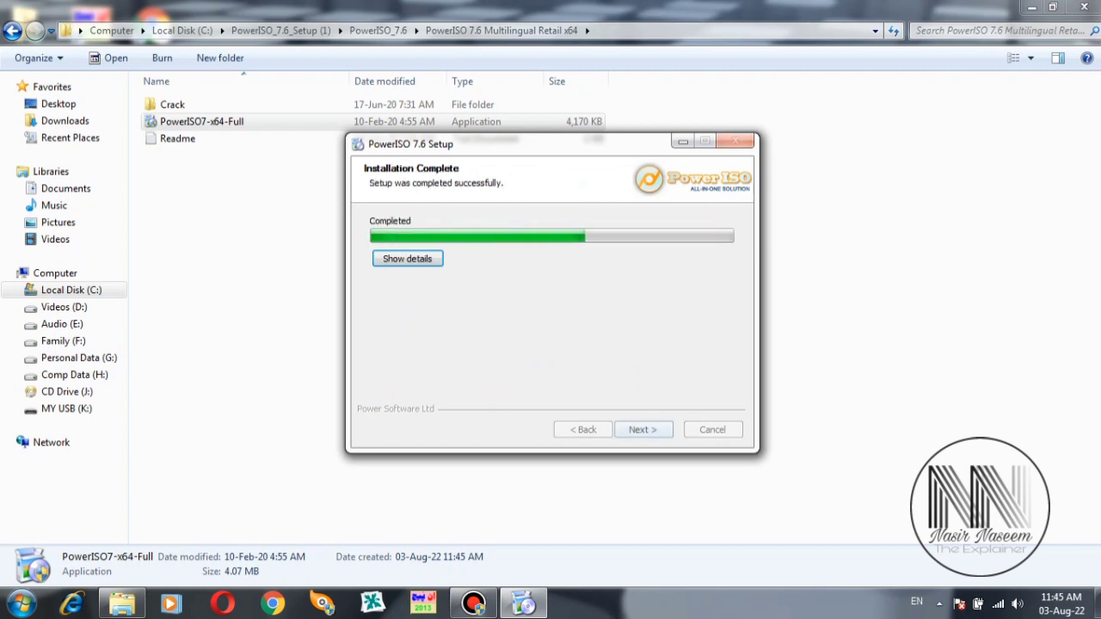
{"action": "key", "text": "Return"}
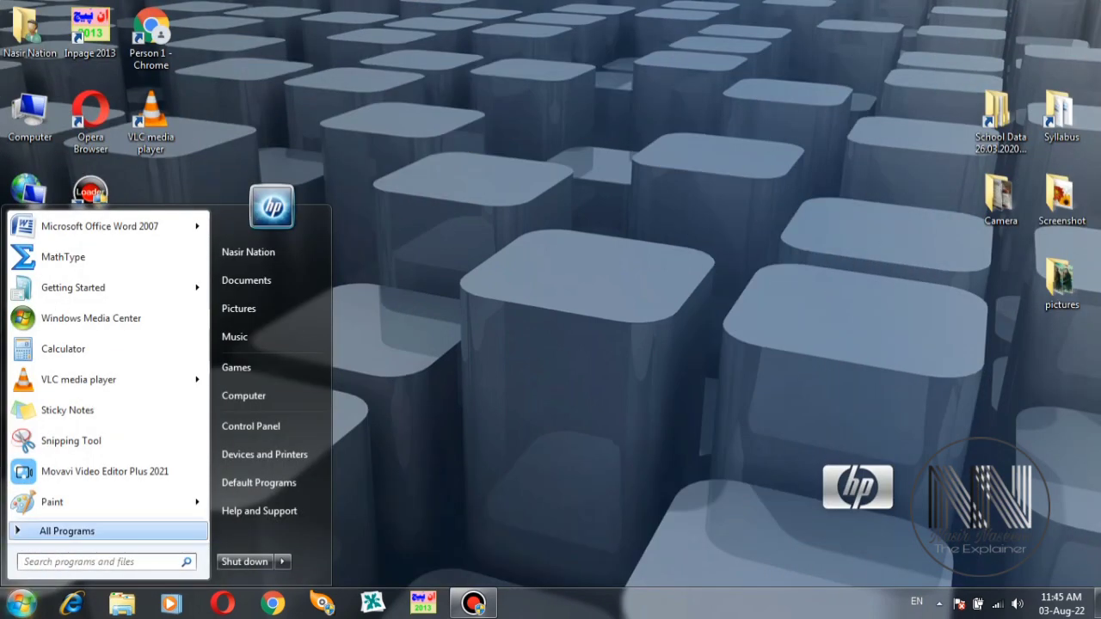
- Launch PowerISO from its folder under Start > All Programs
{"action": "left_click", "coordinate": [66, 531]}
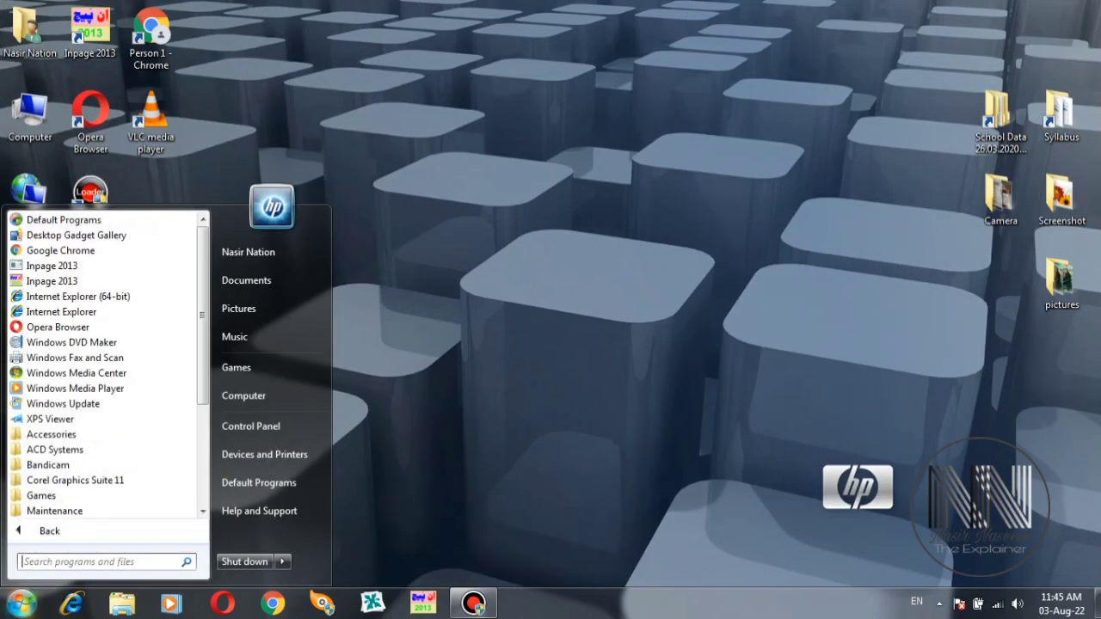
{"action": "scroll", "coordinate": [77, 480], "scroll_direction": "down", "scroll_amount": 4}
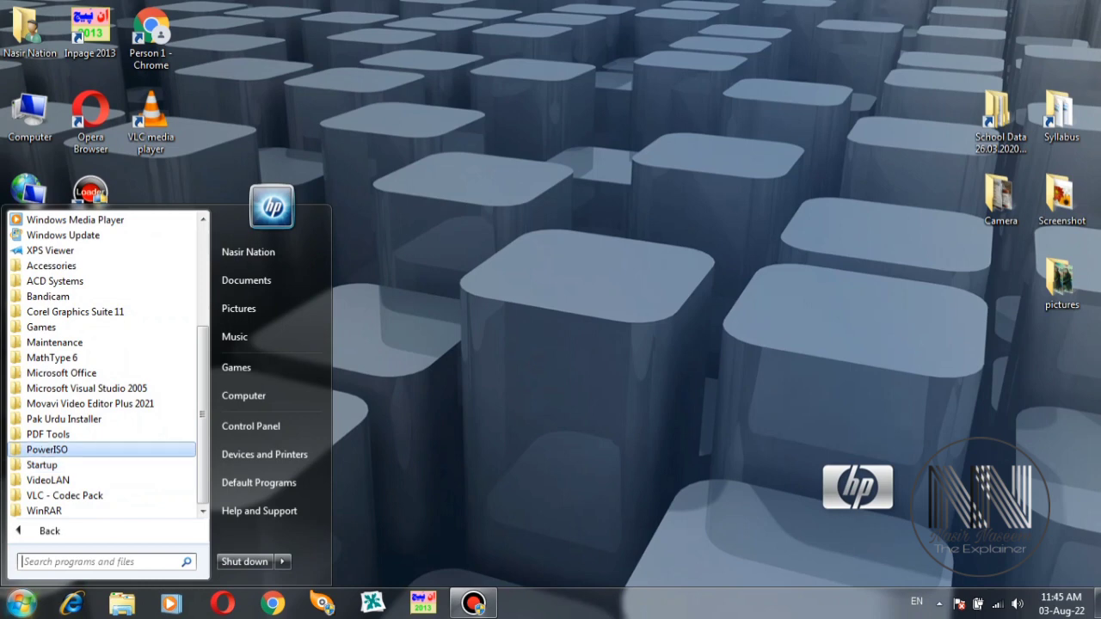
{"action": "key", "text": "Return"}
{"action": "key", "text": "Down"}
{"action": "key", "text": "Down"}
{"action": "key", "text": "Down"}
{"action": "key", "text": "Down"}
{"action": "key", "text": "Up"}
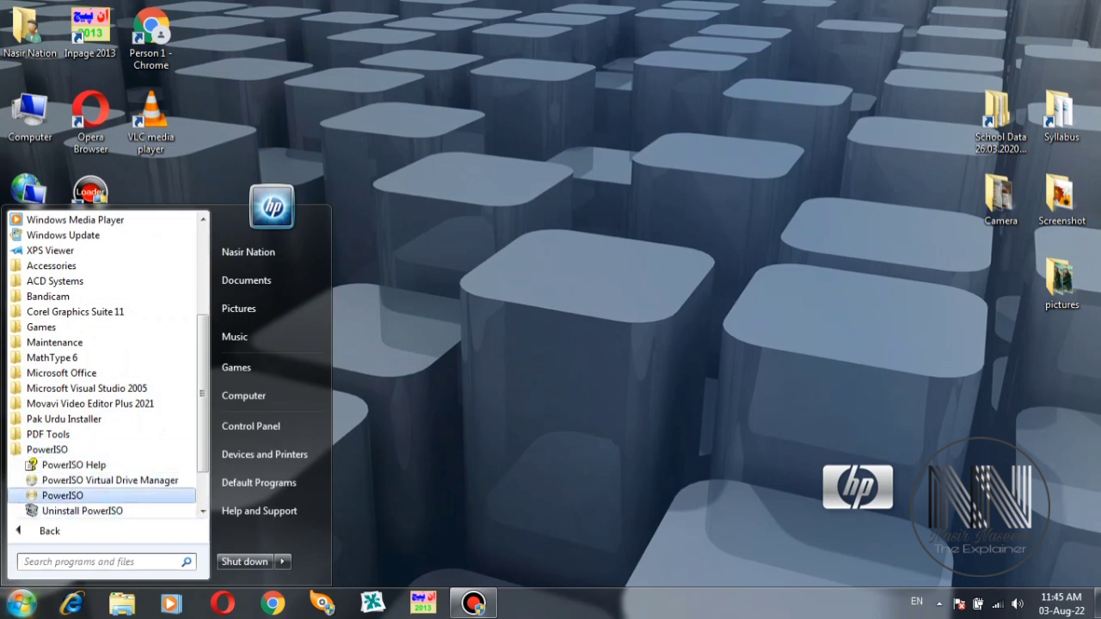
{"action": "key", "text": "Return"}
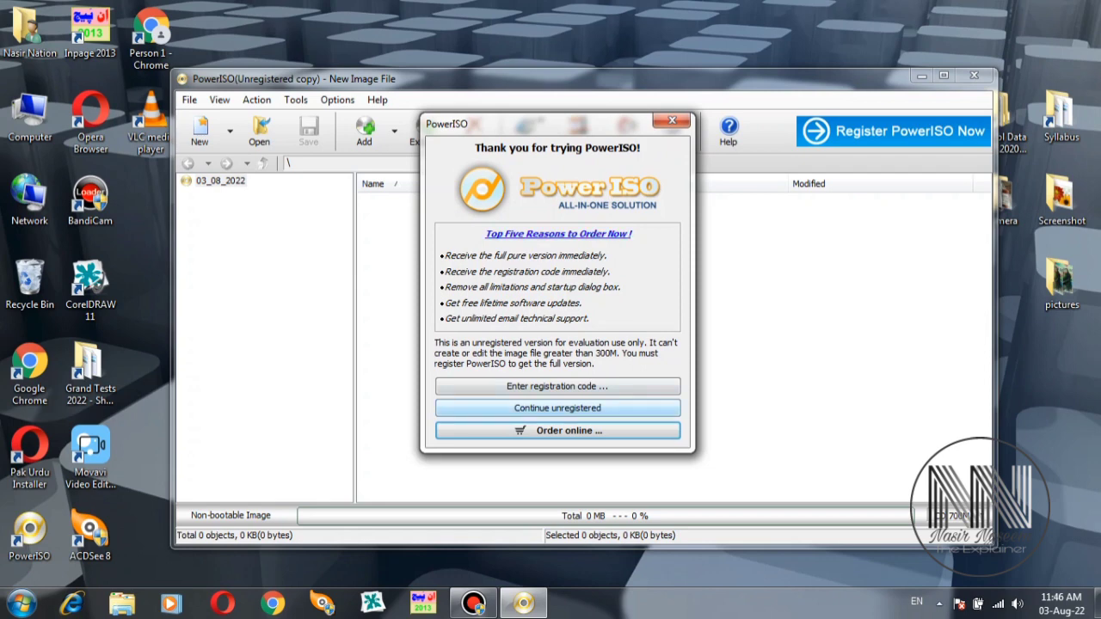
- Continue unregistered, maximize PowerISO, and choose Tools > Create bootable USB drive
{"action": "left_click", "coordinate": [557, 408]}
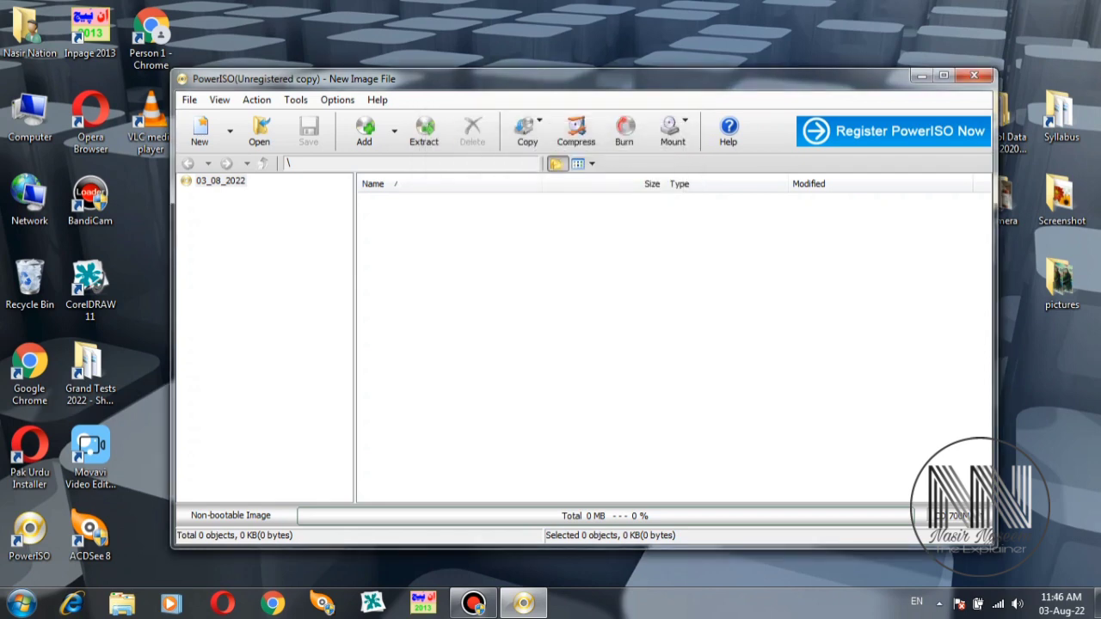
{"action": "key", "text": "super+Up"}
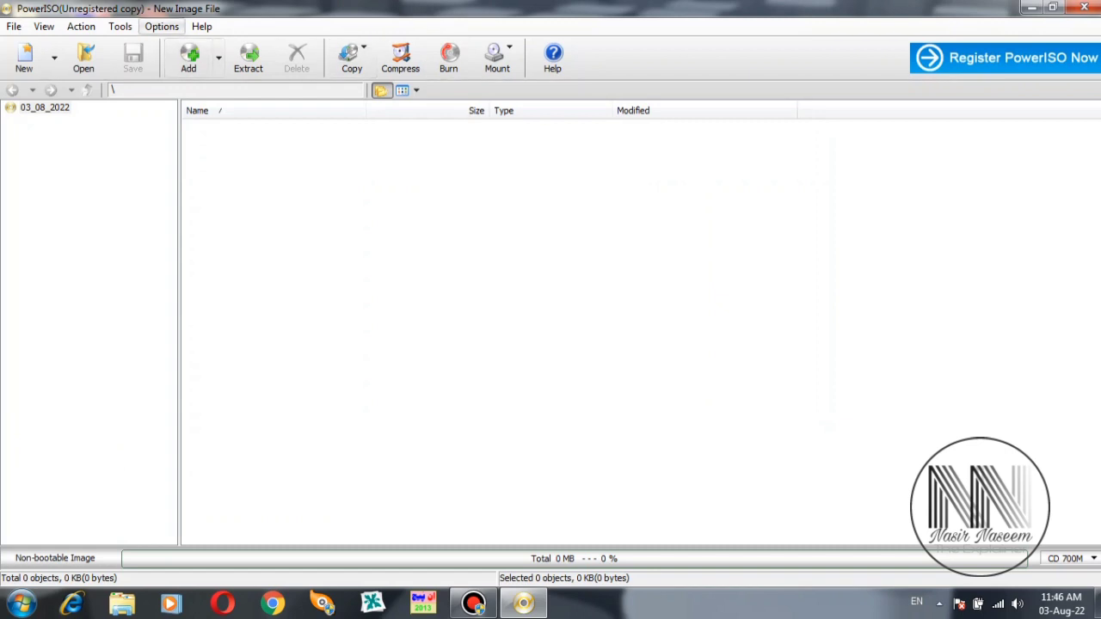
{"action": "left_click", "coordinate": [120, 26]}
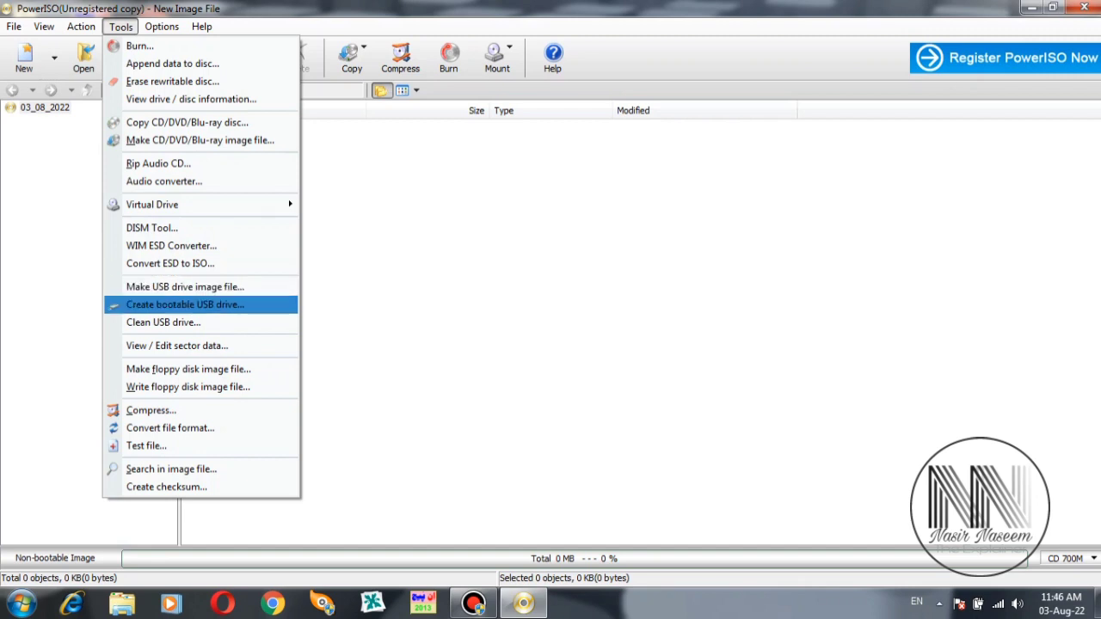
{"action": "key", "text": "Return"}
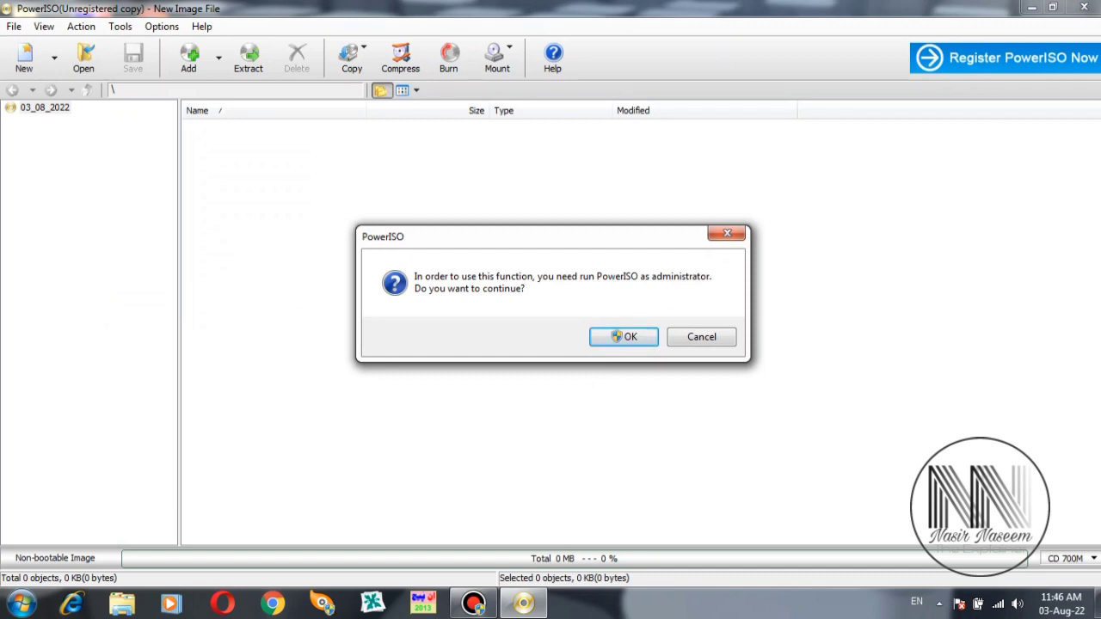
- Restart PowerISO as administrator and continue unregistered to reach the bootable USB dialog
{"action": "key", "text": "Return"}
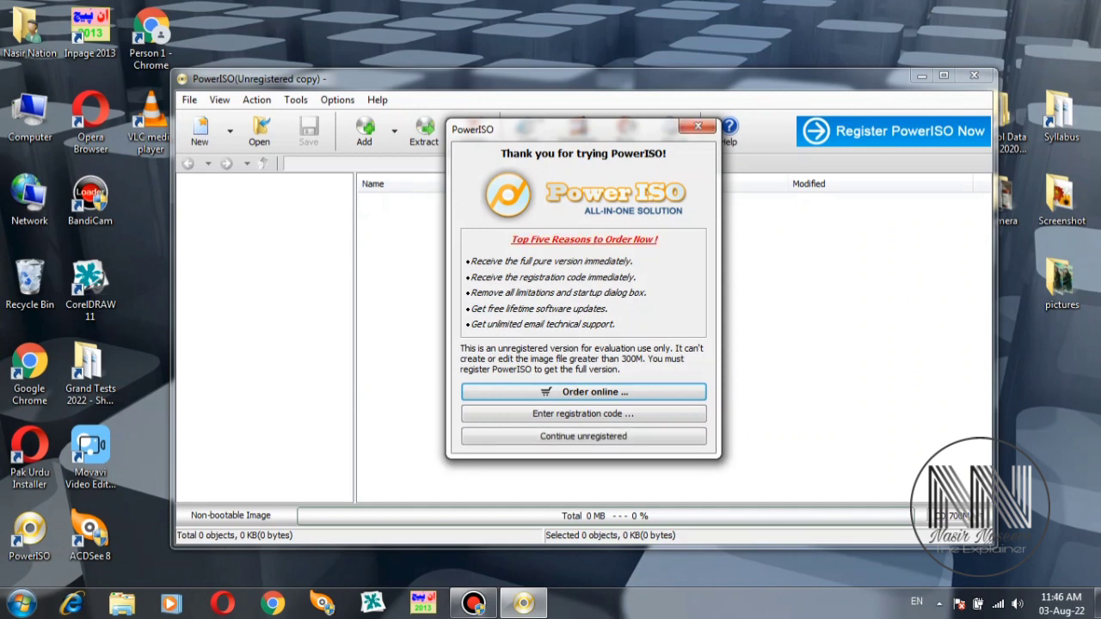
{"action": "key", "text": "Return"}
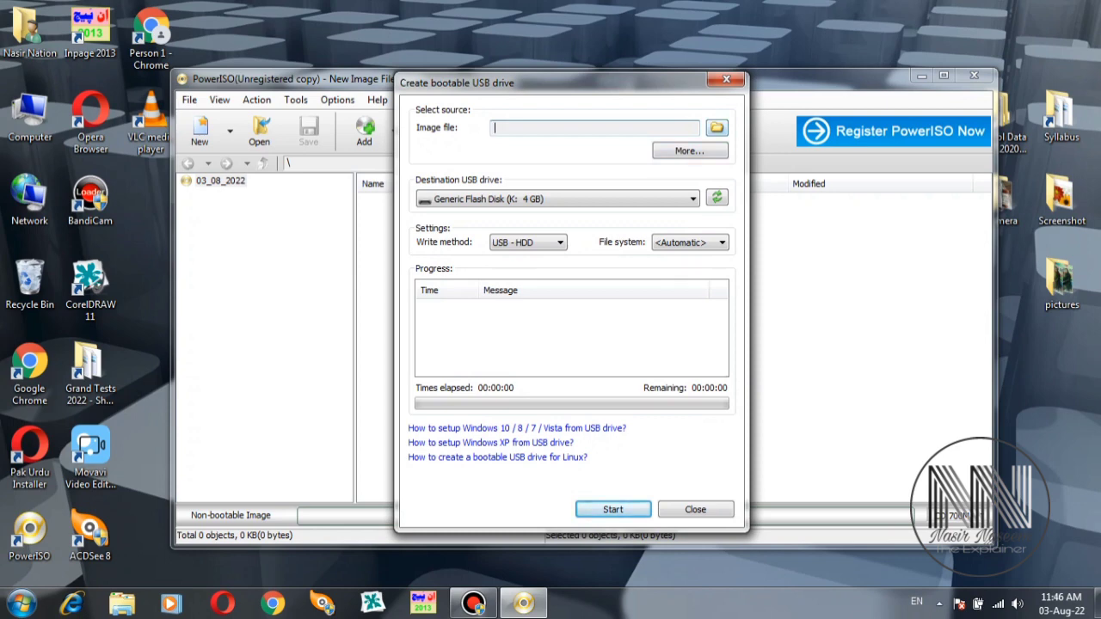
- Pick Windows 7.iso from Downloads as the image, keeping Generic Flash Disk (K:) as destination
{"action": "left_click", "coordinate": [716, 127]}
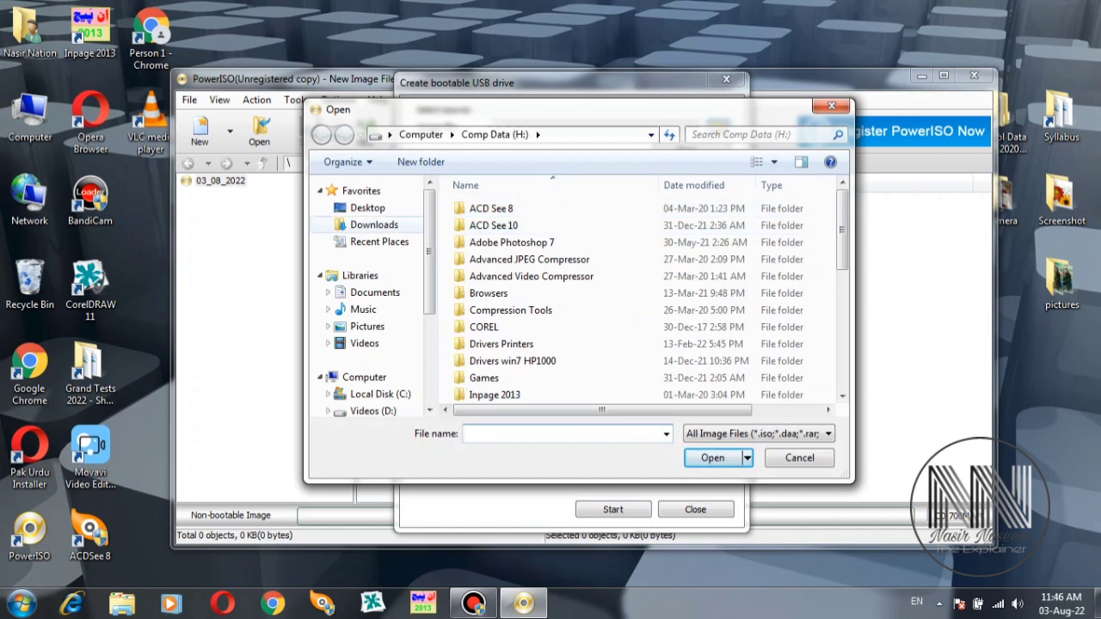
{"action": "left_click", "coordinate": [375, 225]}
{"action": "left_click", "coordinate": [691, 224]}
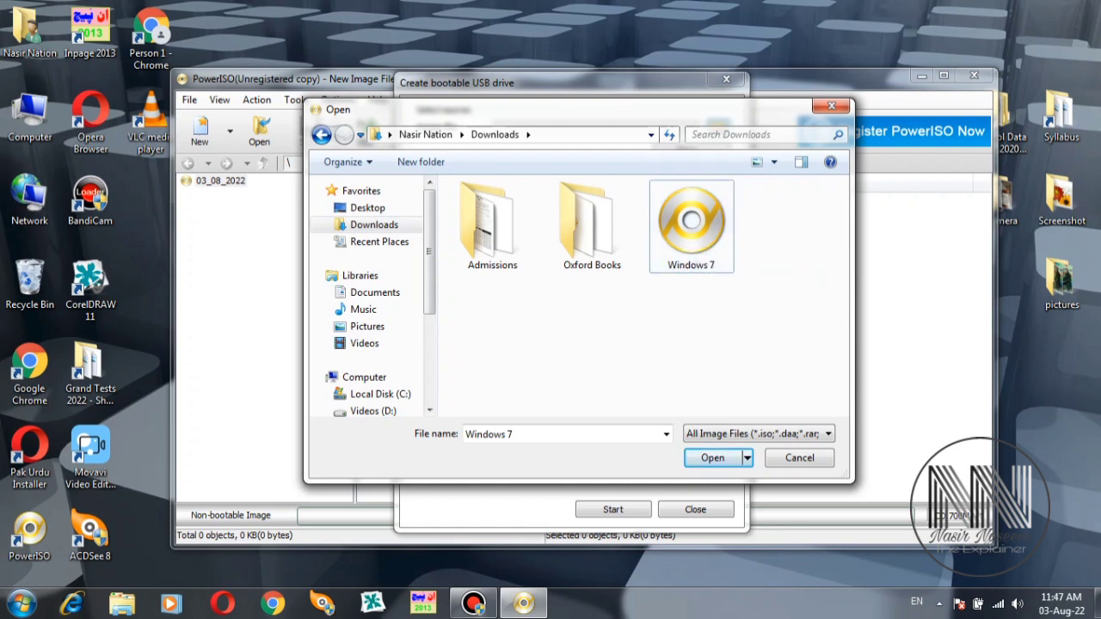
{"action": "key", "text": "Return"}
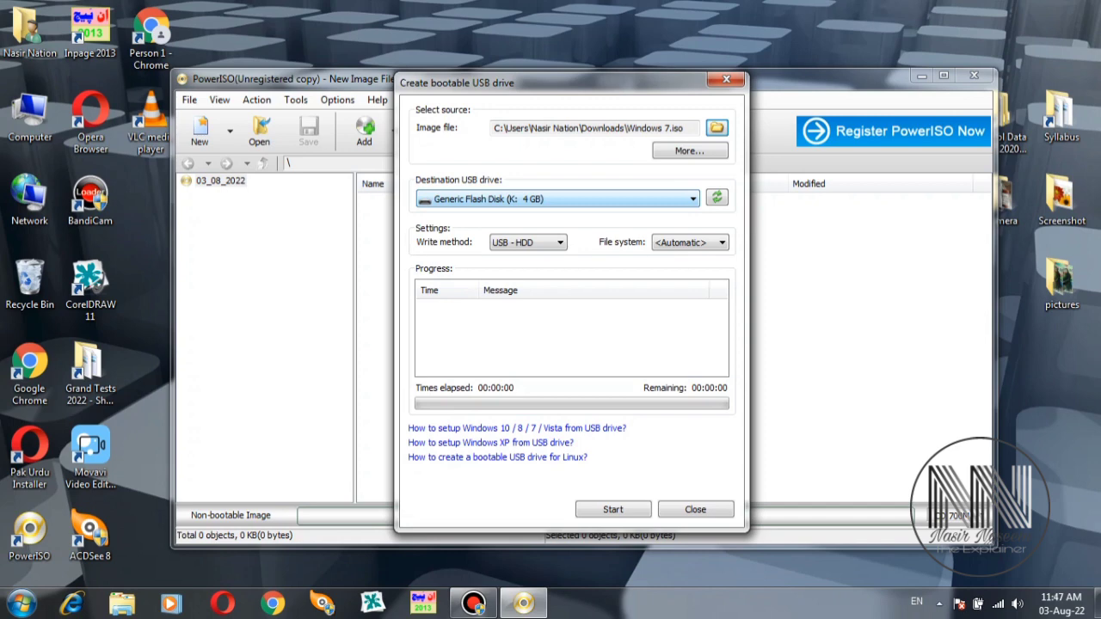
{"action": "key", "text": "alt+Down"}
{"action": "key", "text": "Return"}
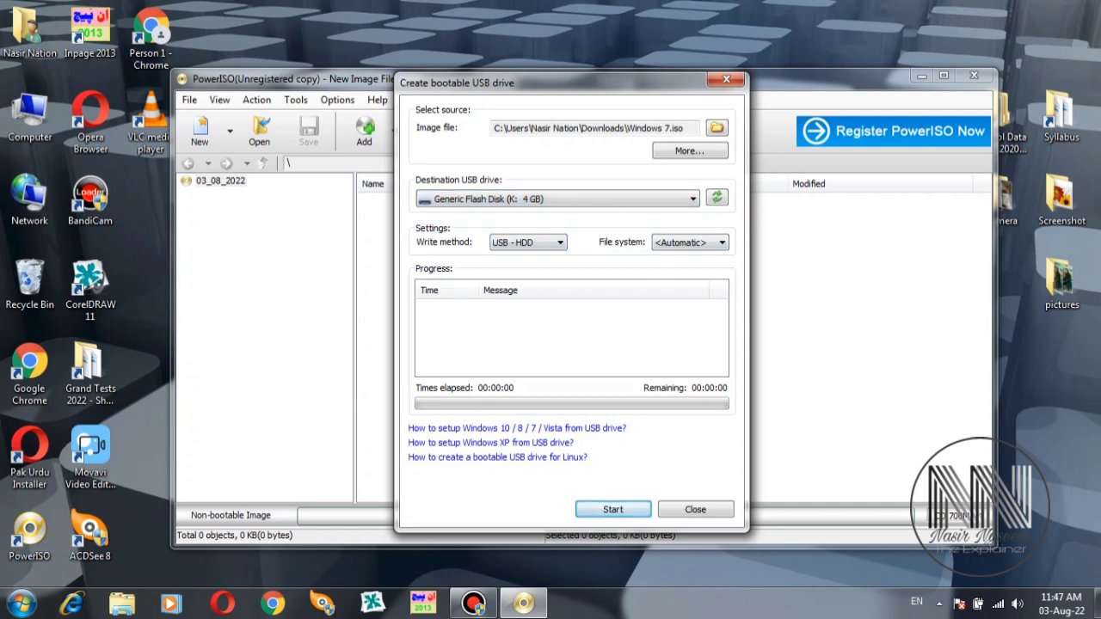
- Write the Windows 7 image to drive K:, confirming the overwrite and the success message
{"action": "key", "text": "Return"}
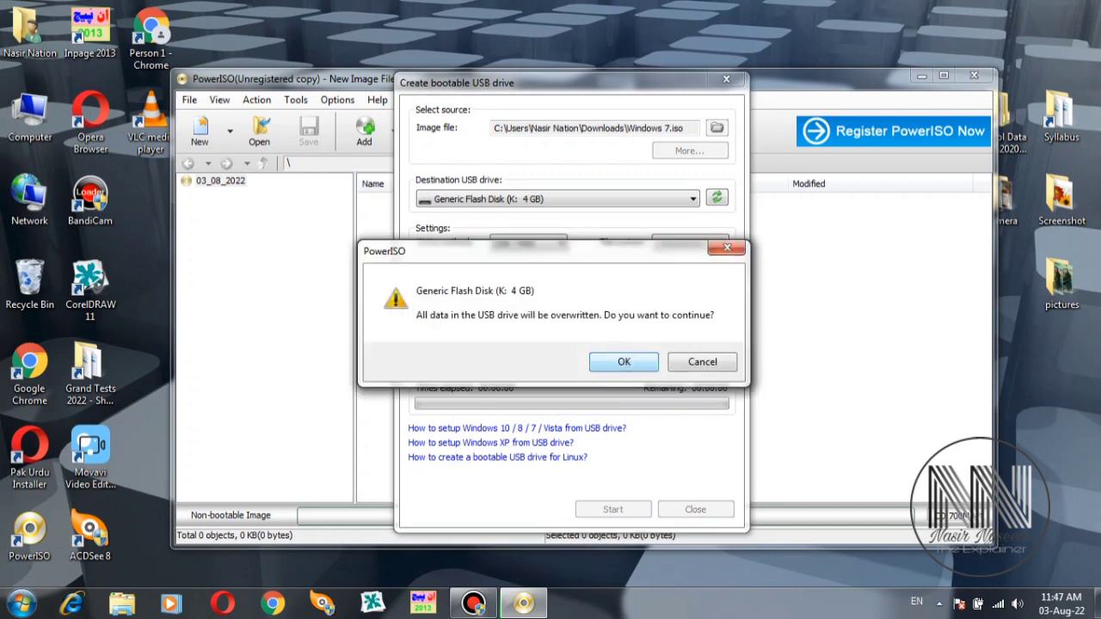
{"action": "key", "text": "Return"}
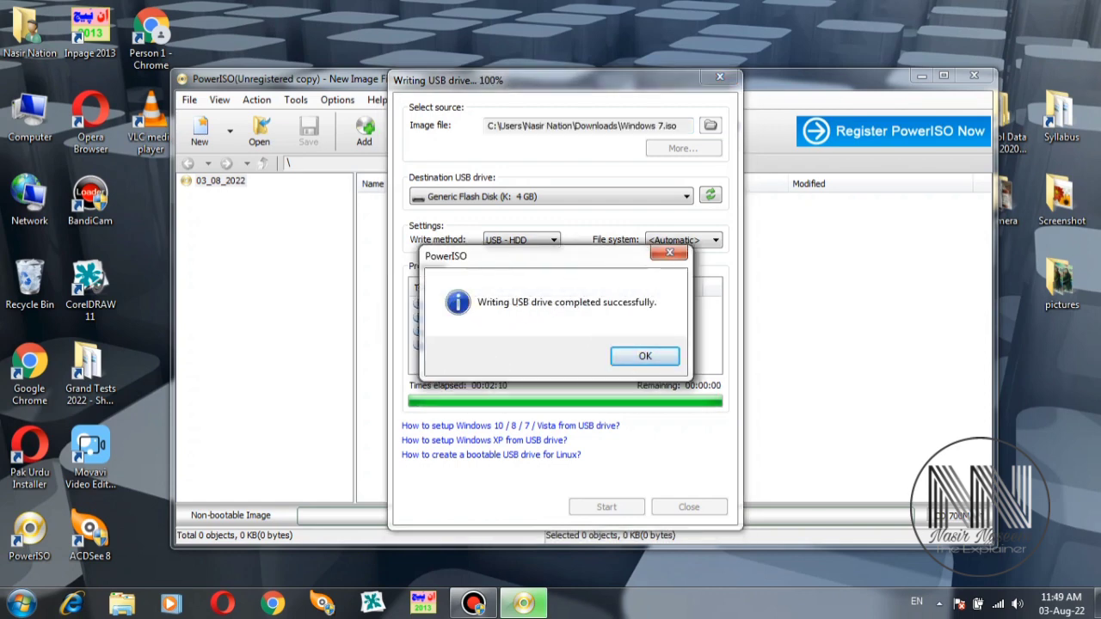
{"action": "key", "text": "Return"}
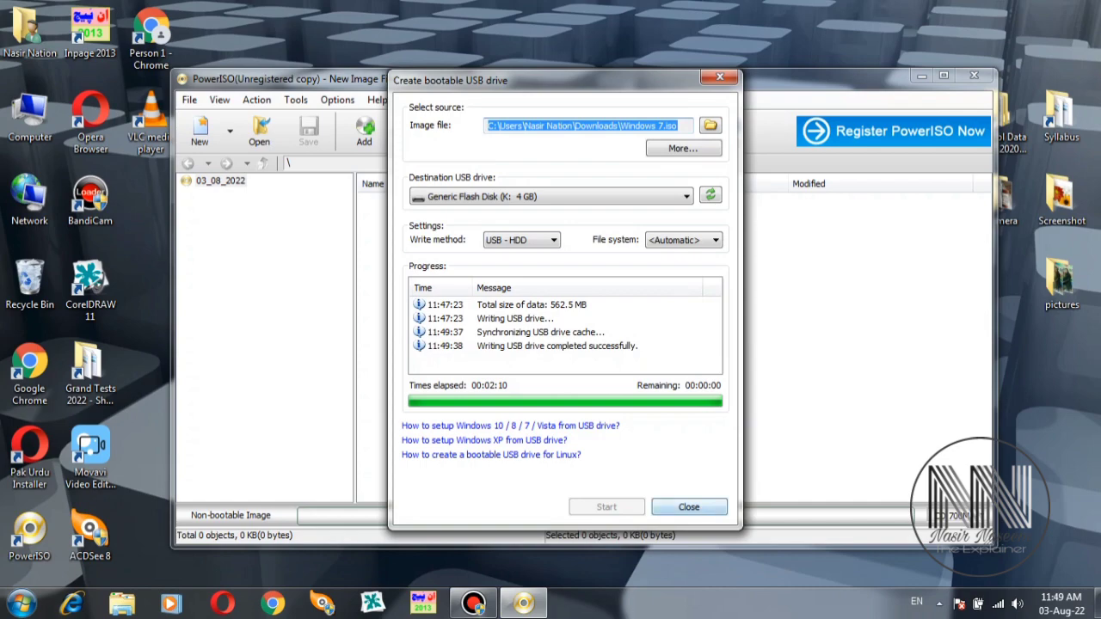
- Close the dialog and PowerISO, then refresh the desktop twice
{"action": "key", "text": "Return"}
{"action": "left_click", "coordinate": [973, 76]}
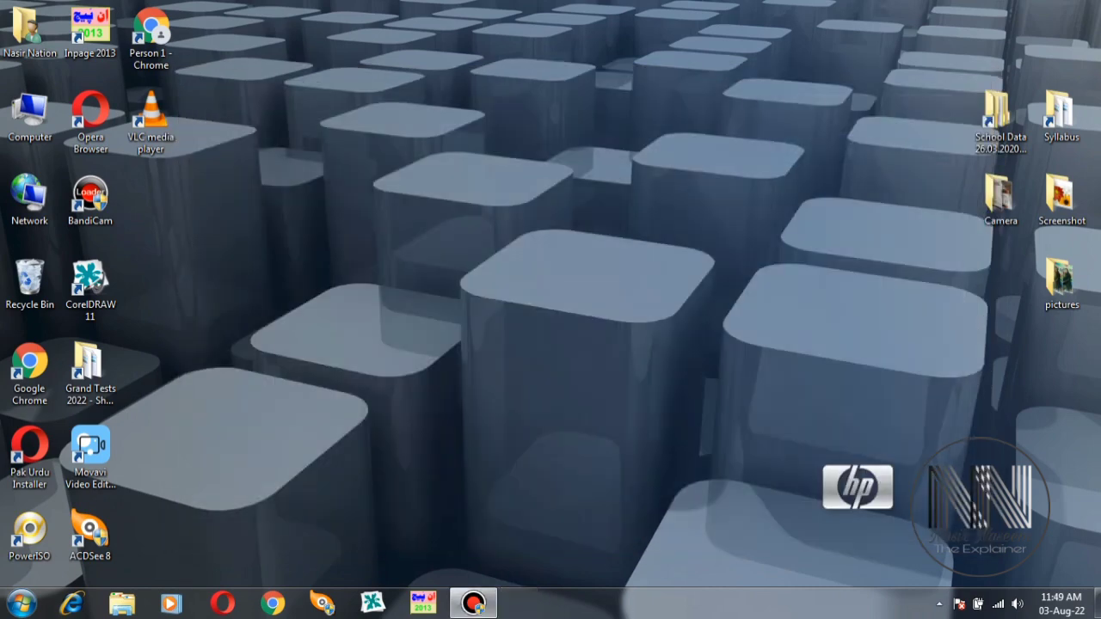
{"action": "right_click", "coordinate": [453, 210]}
{"action": "left_click", "coordinate": [497, 255]}
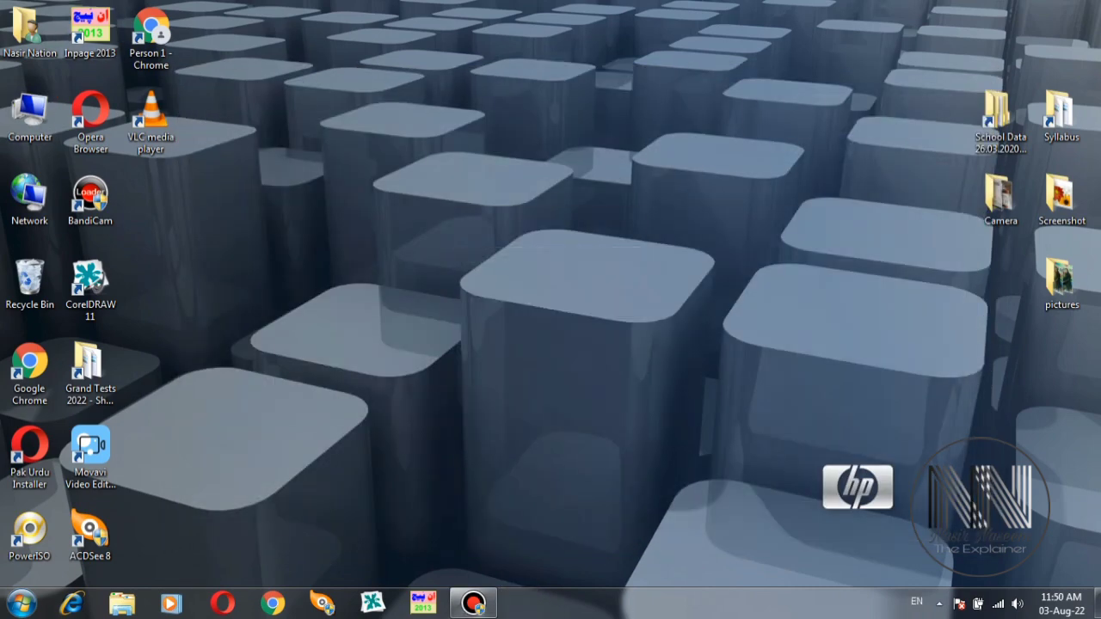
{"action": "right_click", "coordinate": [240, 12]}
{"action": "left_click", "coordinate": [285, 58]}
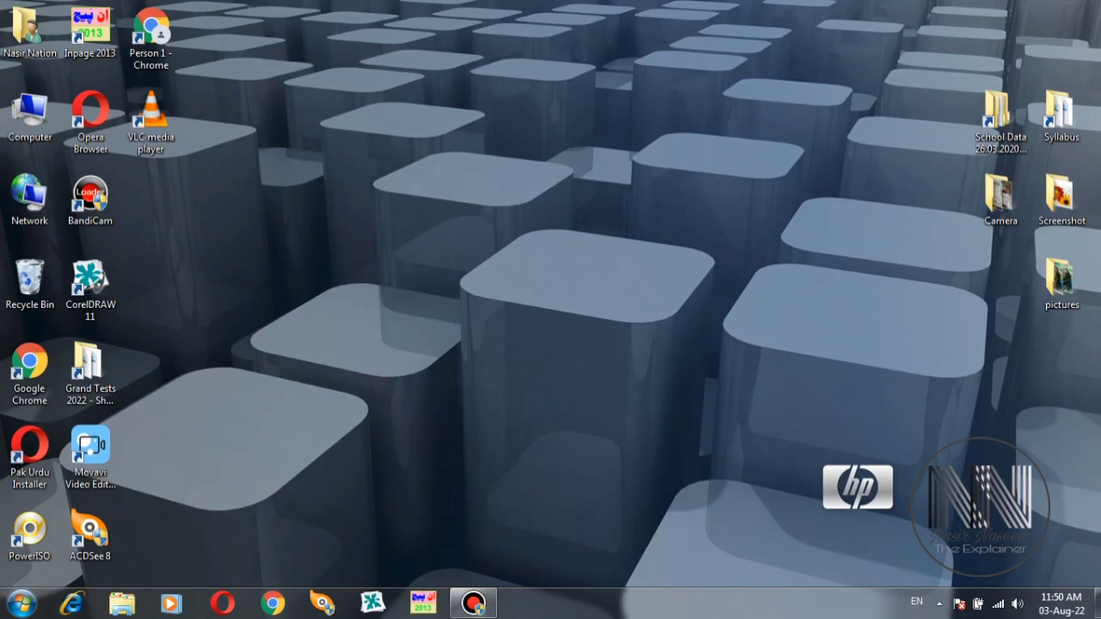